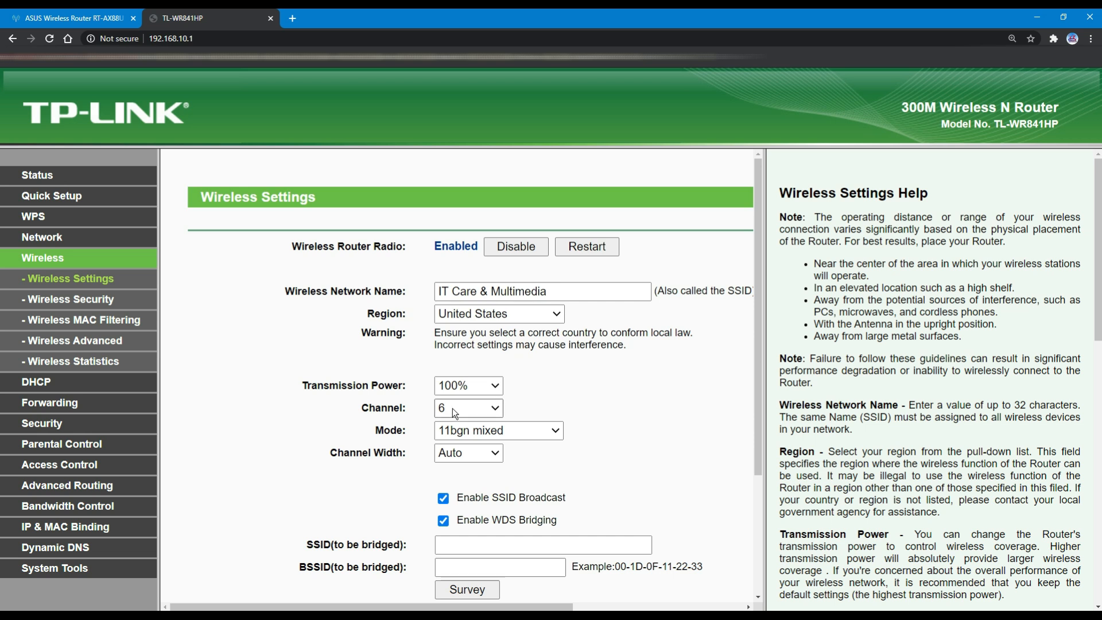
- Check the wireless channel list and leave the channel at 6
{"action": "left_click", "coordinate": [453, 408]}
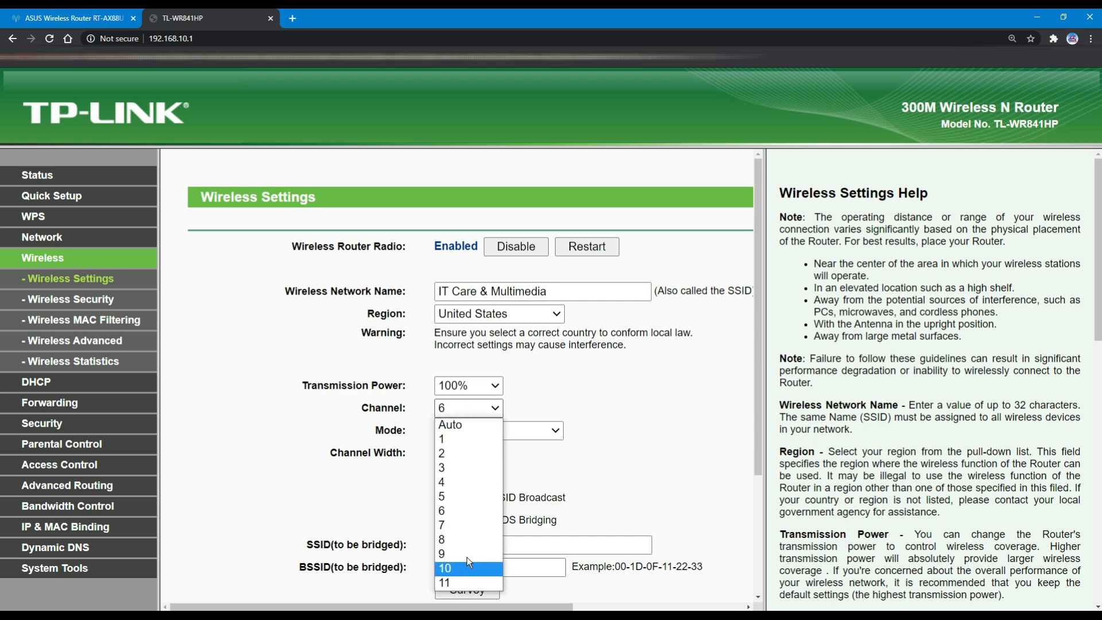
{"action": "left_click", "coordinate": [336, 473]}
{"action": "left_click", "coordinate": [444, 407]}
{"action": "left_click", "coordinate": [336, 414]}
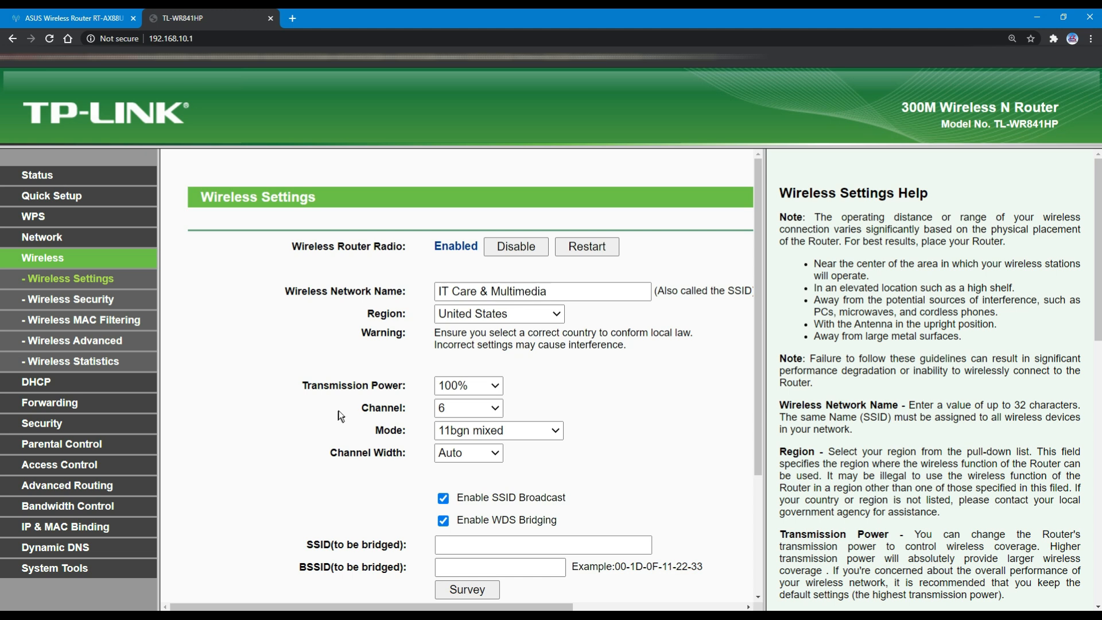
- Untick Enable WDS Bridging to turn WDS off
{"action": "scroll", "coordinate": [340, 408], "scroll_direction": "down", "scroll_amount": 3}
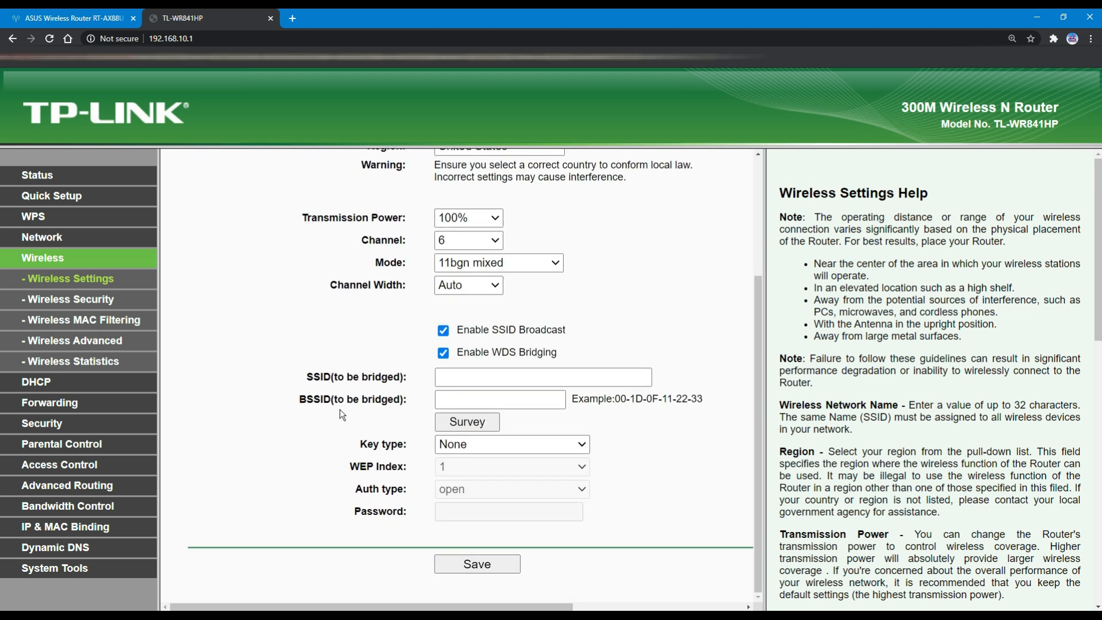
{"action": "scroll", "coordinate": [353, 362], "scroll_direction": "up", "scroll_amount": 2}
{"action": "scroll", "coordinate": [400, 479], "scroll_direction": "down", "scroll_amount": 1}
{"action": "scroll", "coordinate": [400, 479], "scroll_direction": "down", "scroll_amount": 1}
{"action": "left_click", "coordinate": [443, 353]}
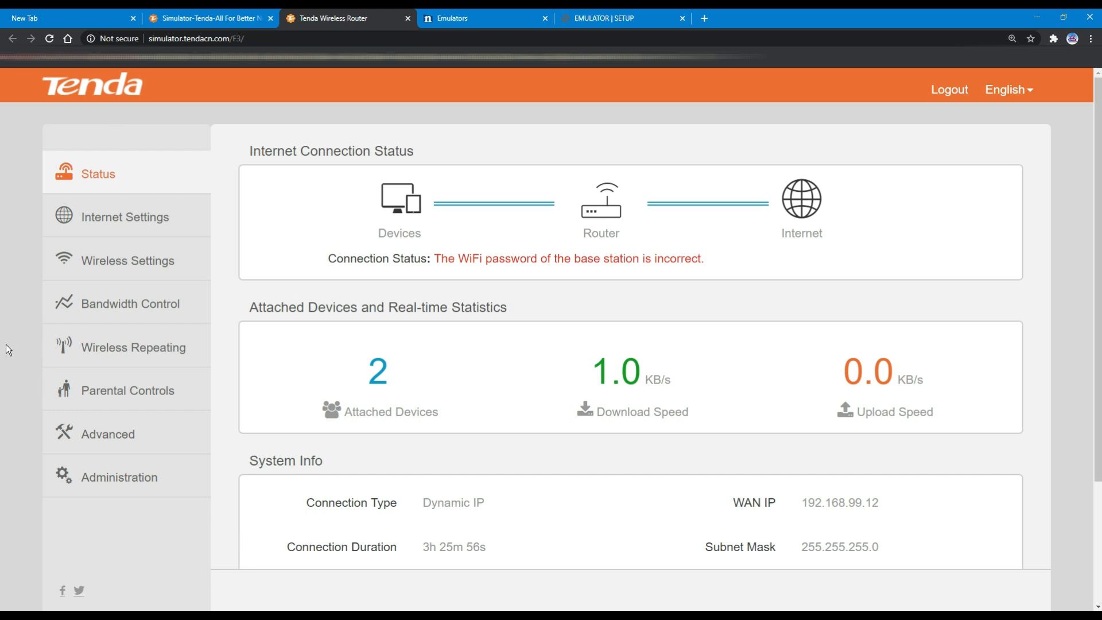
- Change the Tenda wireless channel from 8 to Channel 6 (2437MHz), then go to the emulators
{"action": "left_click", "coordinate": [158, 272]}
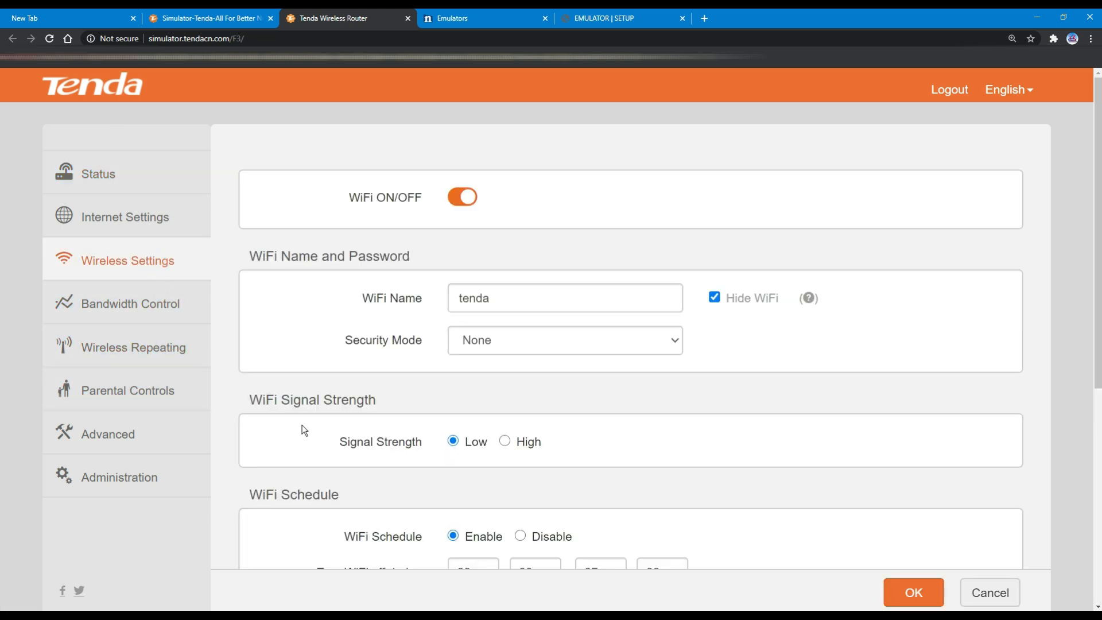
{"action": "scroll", "coordinate": [304, 430], "scroll_direction": "down", "scroll_amount": 7}
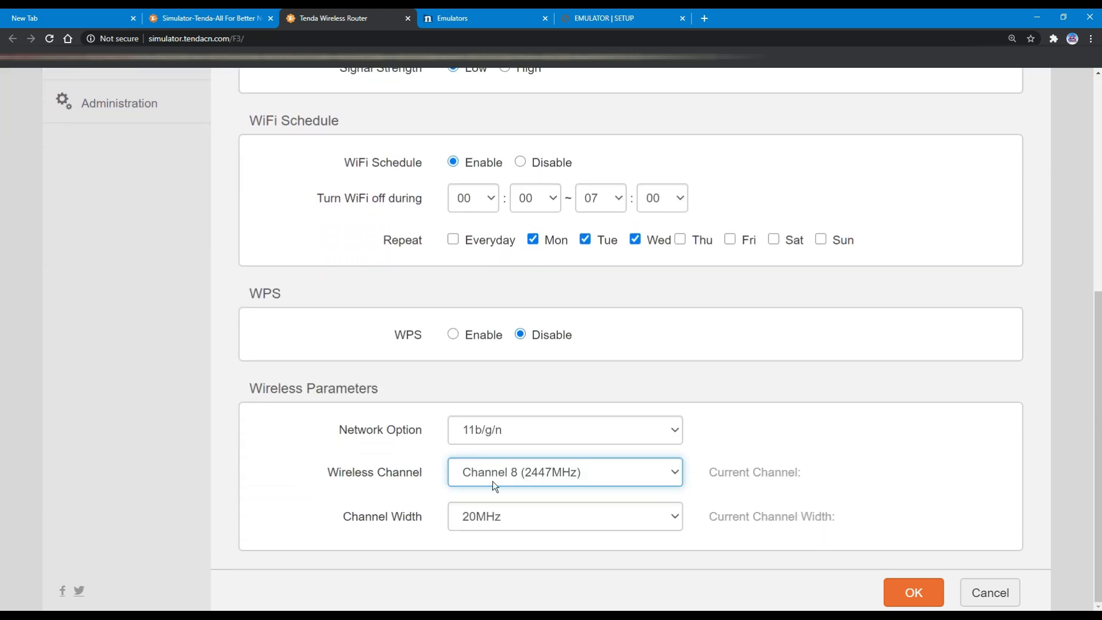
{"action": "left_click", "coordinate": [509, 473]}
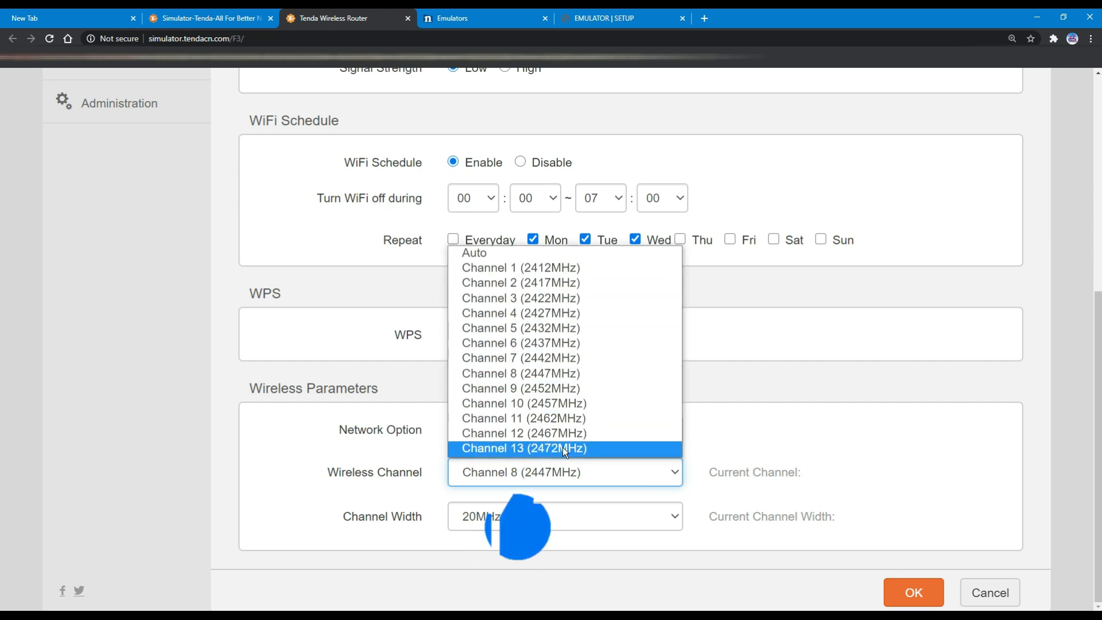
{"action": "left_click", "coordinate": [553, 343]}
{"action": "left_click", "coordinate": [525, 473]}
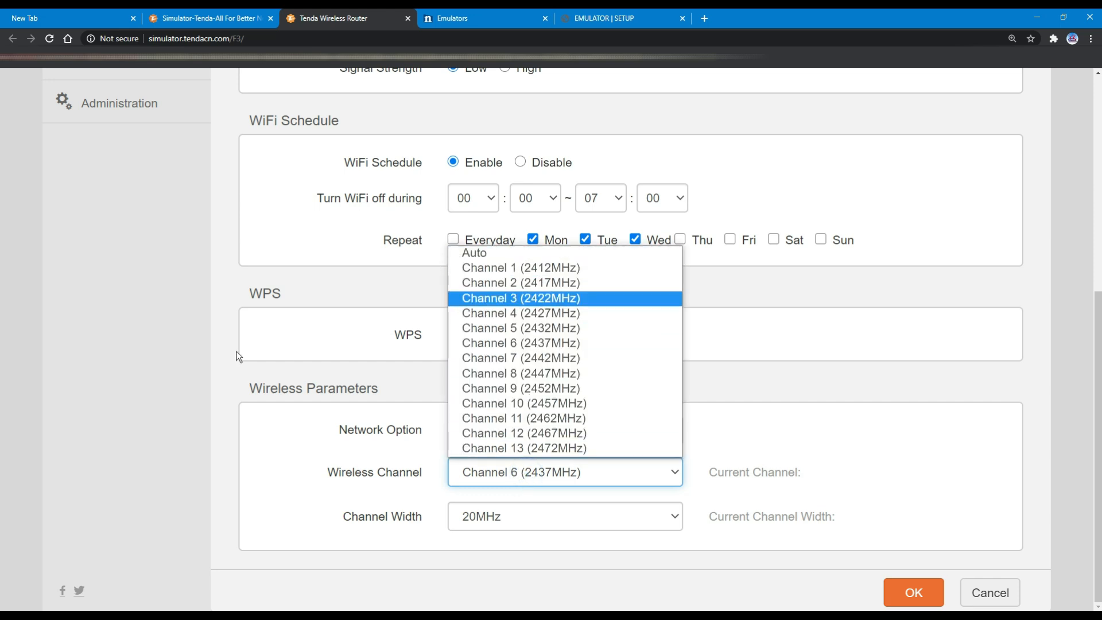
{"action": "left_click", "coordinate": [131, 339]}
{"action": "scroll", "coordinate": [132, 334], "scroll_direction": "up", "scroll_amount": 4}
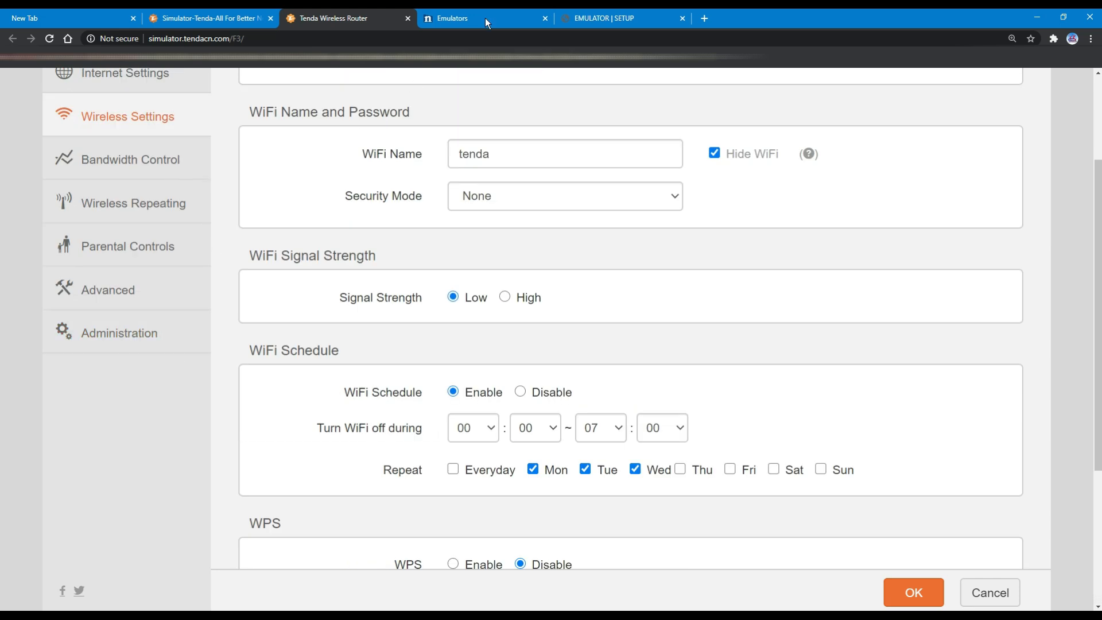
{"action": "left_click", "coordinate": [480, 15]}
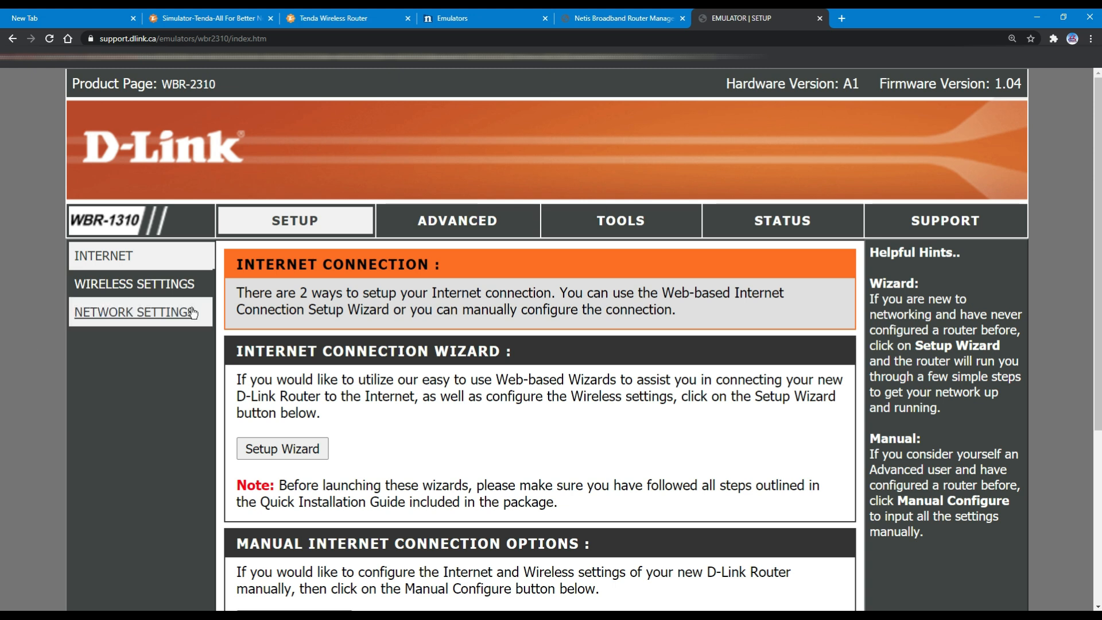
- Review D-Link Wireless Network Settings, noting auto channel scan enabled and the locked channel
{"action": "left_click", "coordinate": [131, 285]}
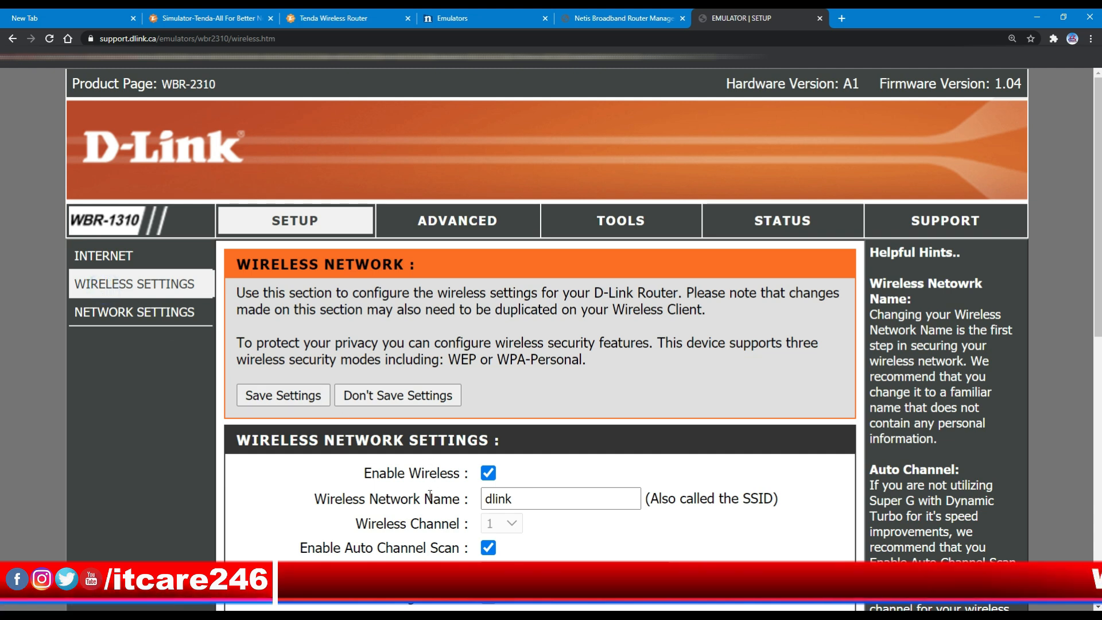
{"action": "scroll", "coordinate": [410, 435], "scroll_direction": "down", "scroll_amount": 3}
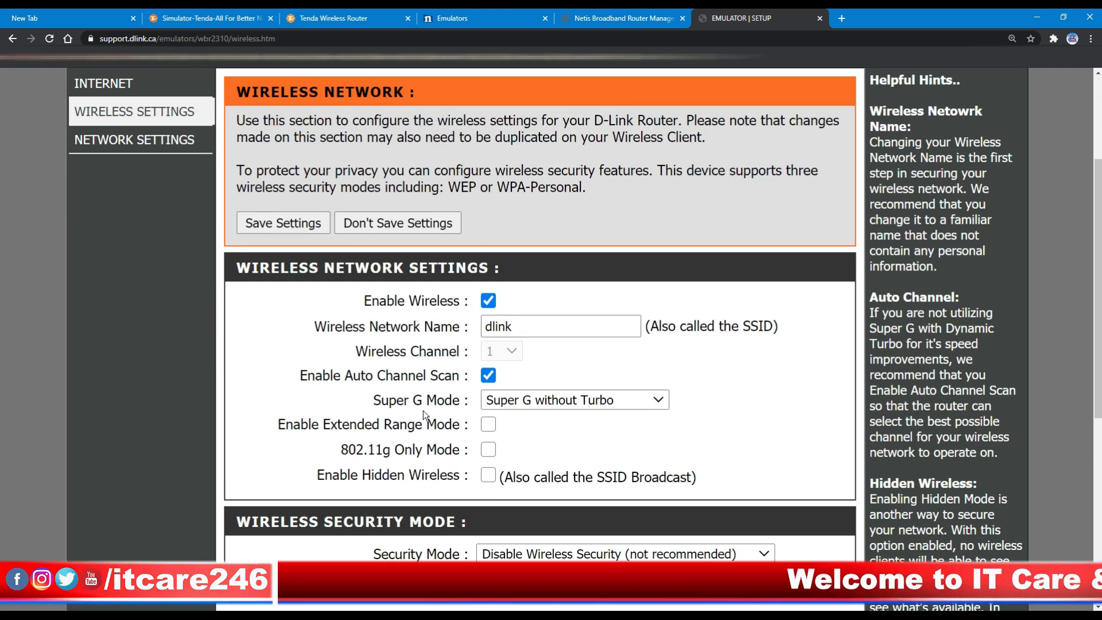
{"action": "scroll", "coordinate": [423, 411], "scroll_direction": "down", "scroll_amount": 3}
{"action": "scroll", "coordinate": [384, 378], "scroll_direction": "up", "scroll_amount": 2}
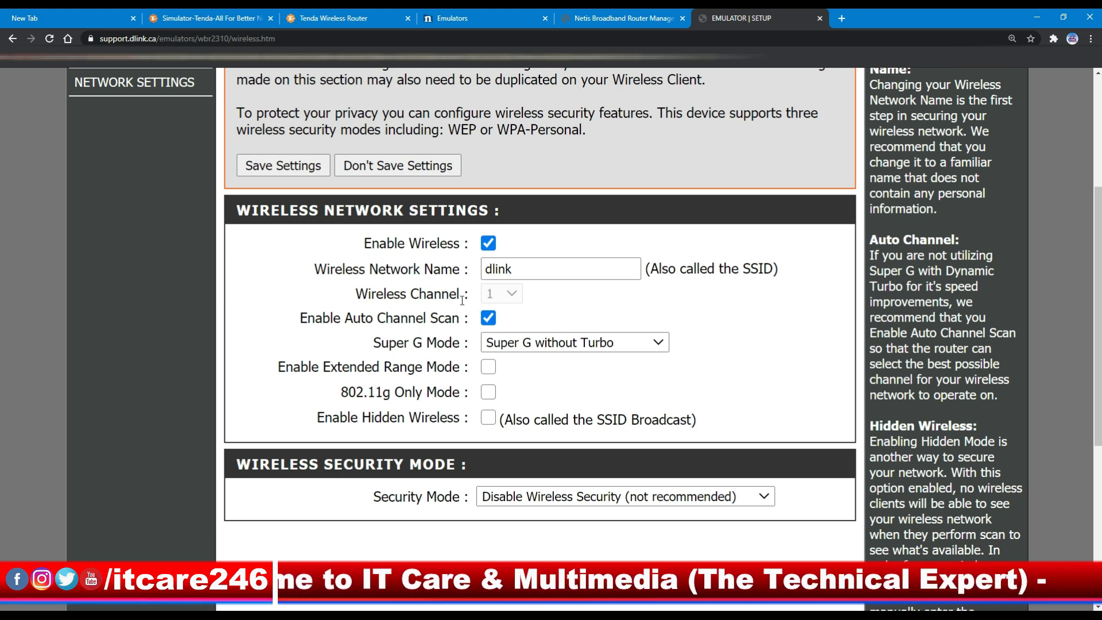
{"action": "left_click", "coordinate": [500, 296]}
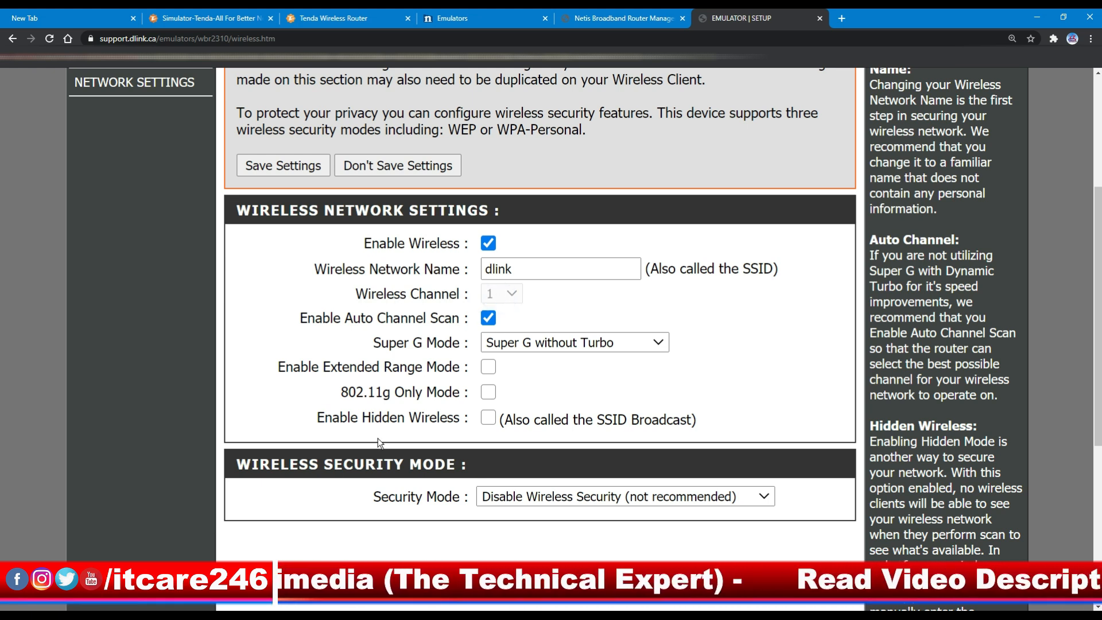
{"action": "scroll", "coordinate": [393, 446], "scroll_direction": "down", "scroll_amount": 3}
{"action": "scroll", "coordinate": [391, 440], "scroll_direction": "up", "scroll_amount": 6}
{"action": "scroll", "coordinate": [389, 439], "scroll_direction": "up", "scroll_amount": 2}
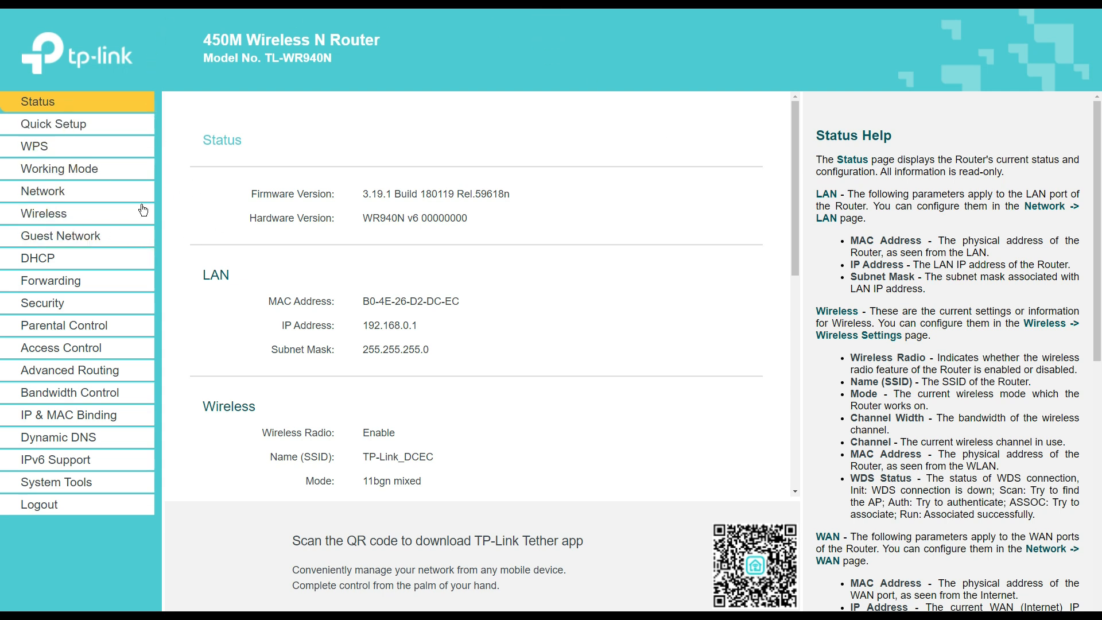
- Select Range Extender as the working mode, save, and accept the reboot
{"action": "left_click", "coordinate": [96, 175]}
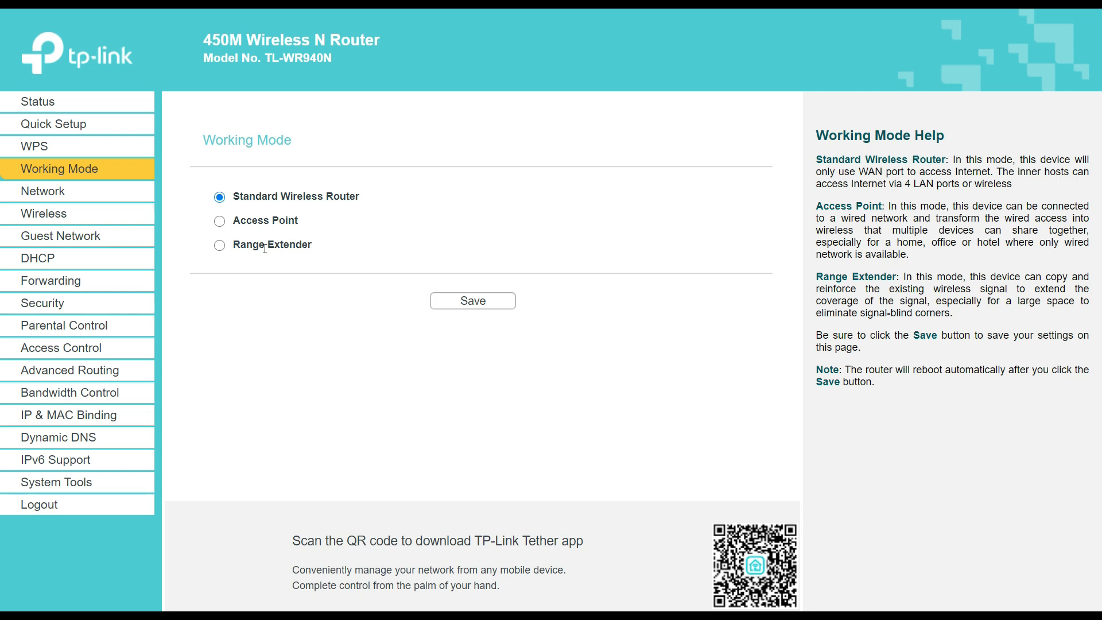
{"action": "left_click", "coordinate": [222, 245]}
{"action": "left_click", "coordinate": [463, 304]}
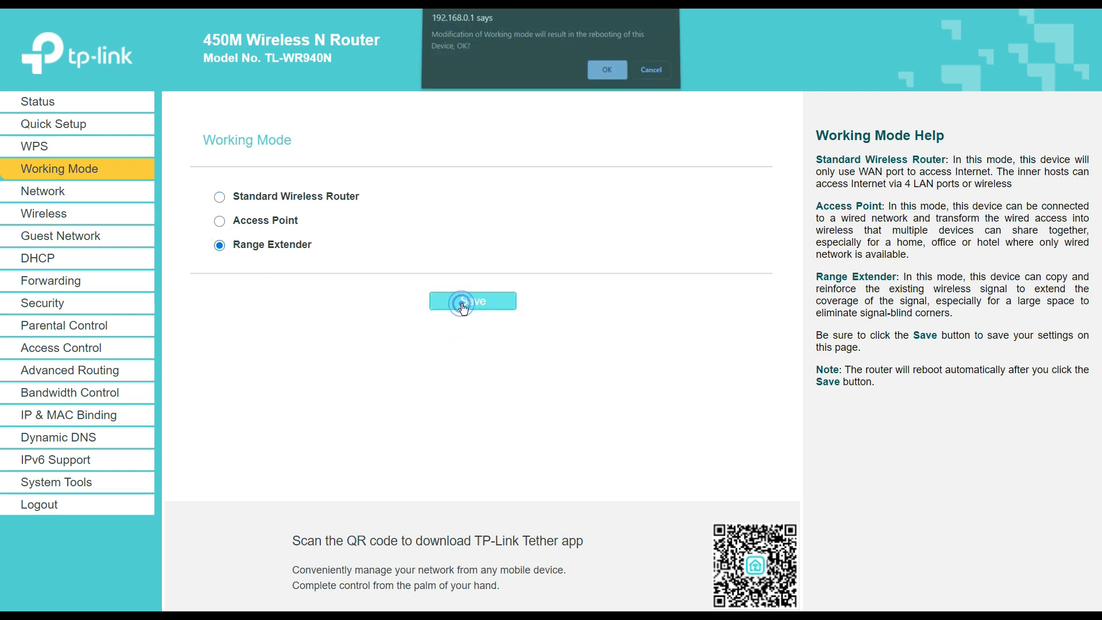
{"action": "left_click", "coordinate": [603, 75]}
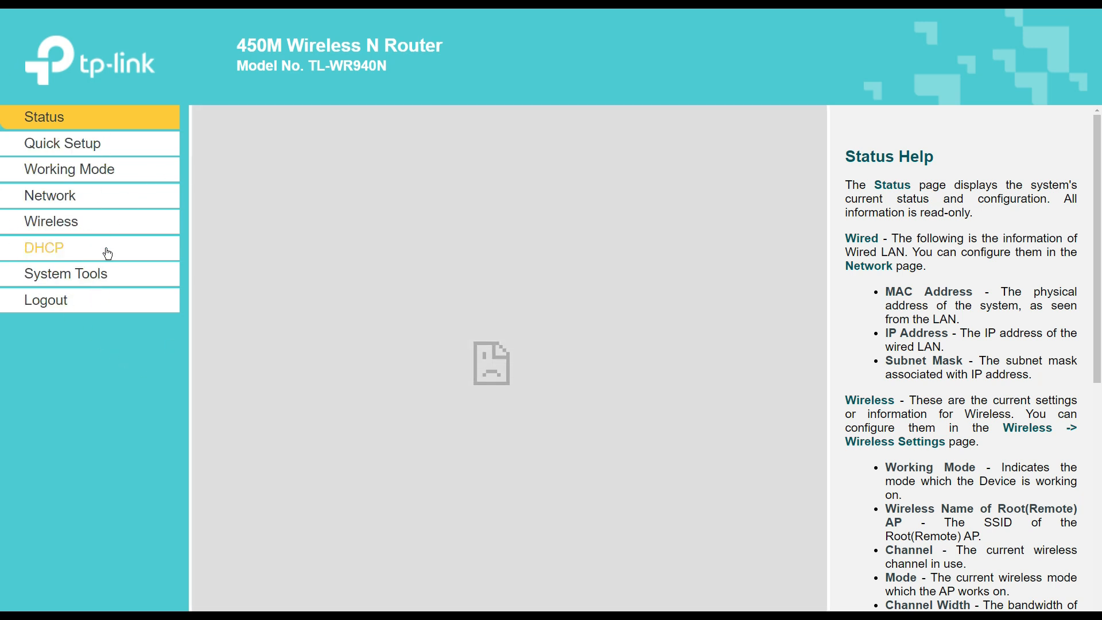
- Run Quick Setup in Range Extender mode and survey the 21 nearby access points
{"action": "left_click", "coordinate": [101, 150]}
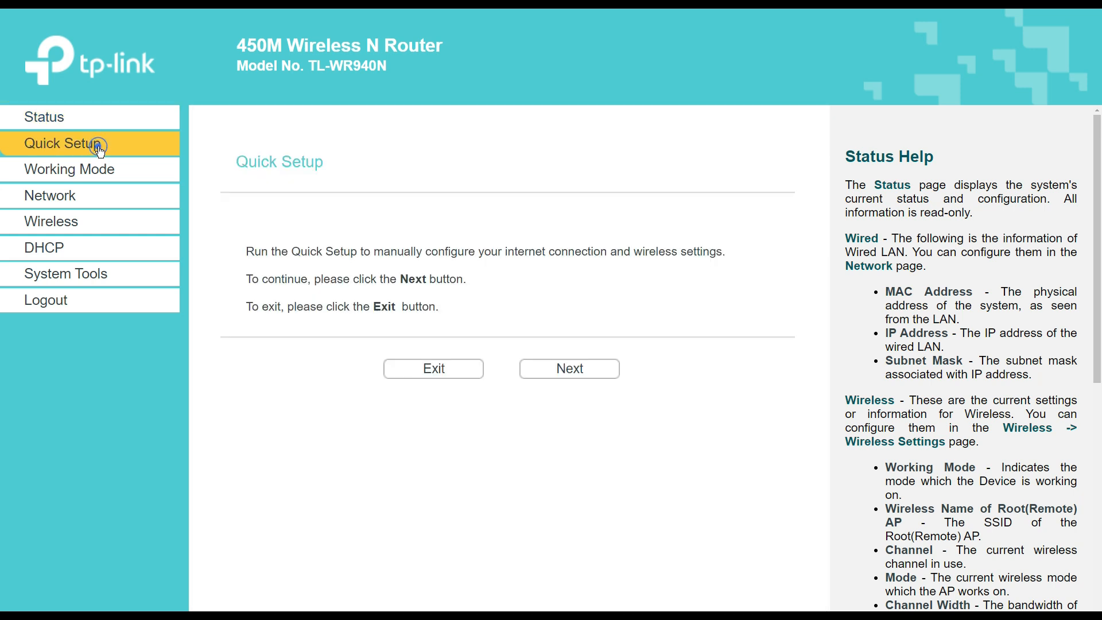
{"action": "left_click", "coordinate": [576, 375]}
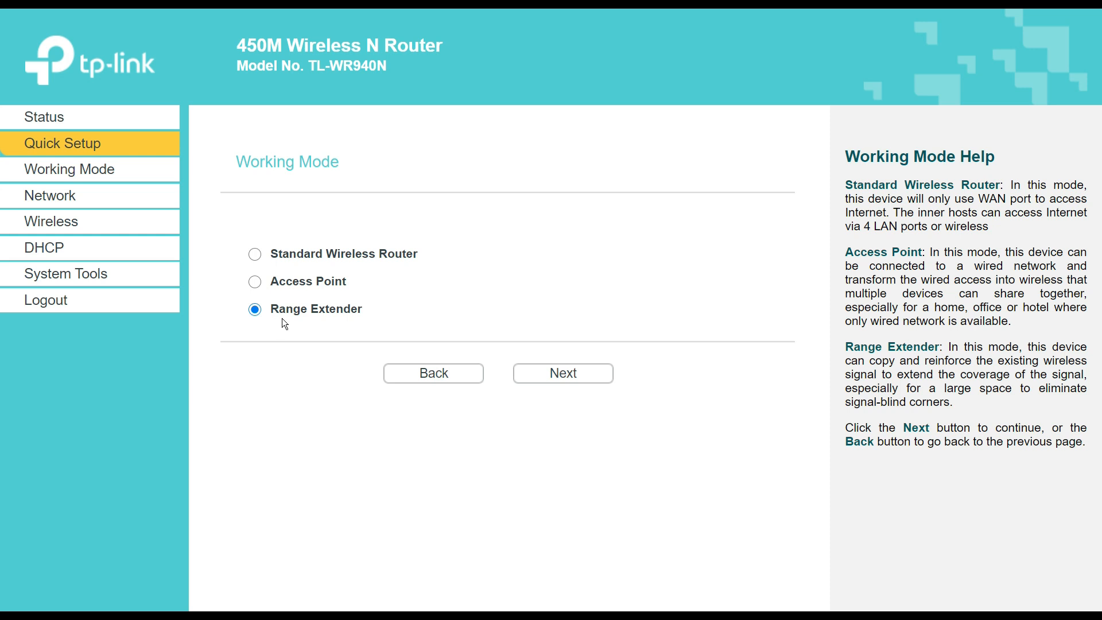
{"action": "left_click", "coordinate": [561, 377]}
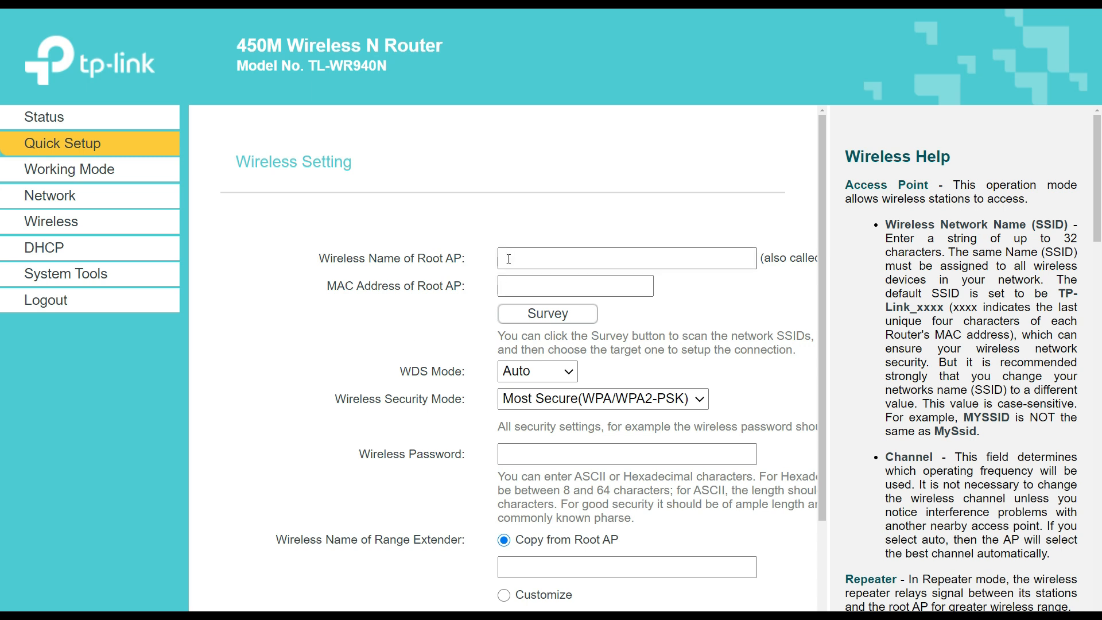
{"action": "left_click", "coordinate": [552, 315]}
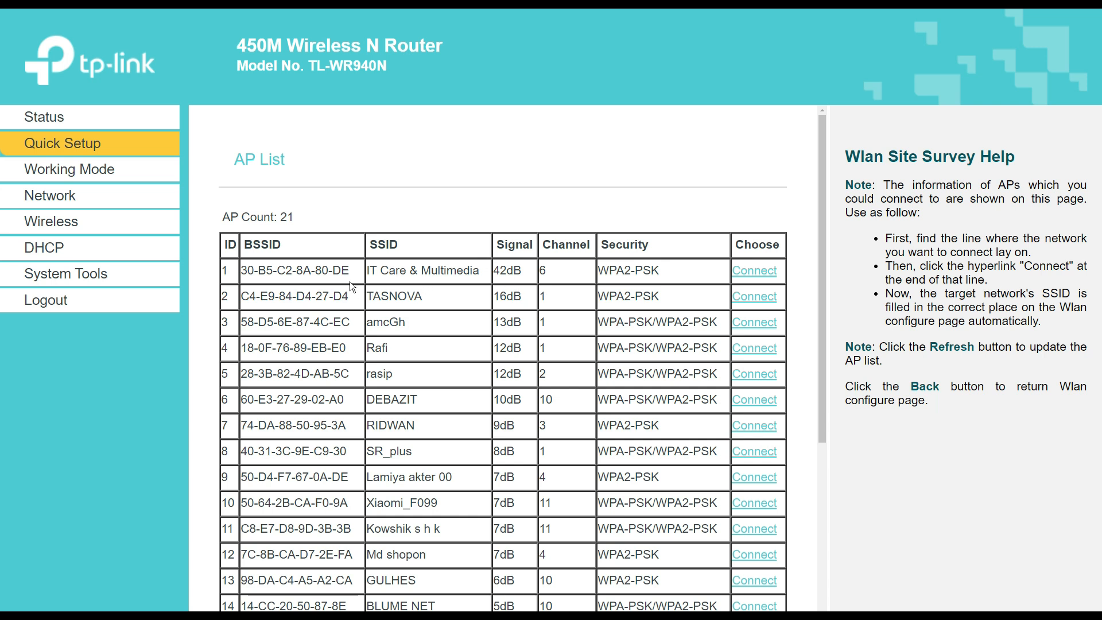
- Connect to the IT Care & Multimedia network and enter its wireless password
{"action": "left_click_drag", "start_coordinate": [485, 271], "coordinate": [361, 276]}
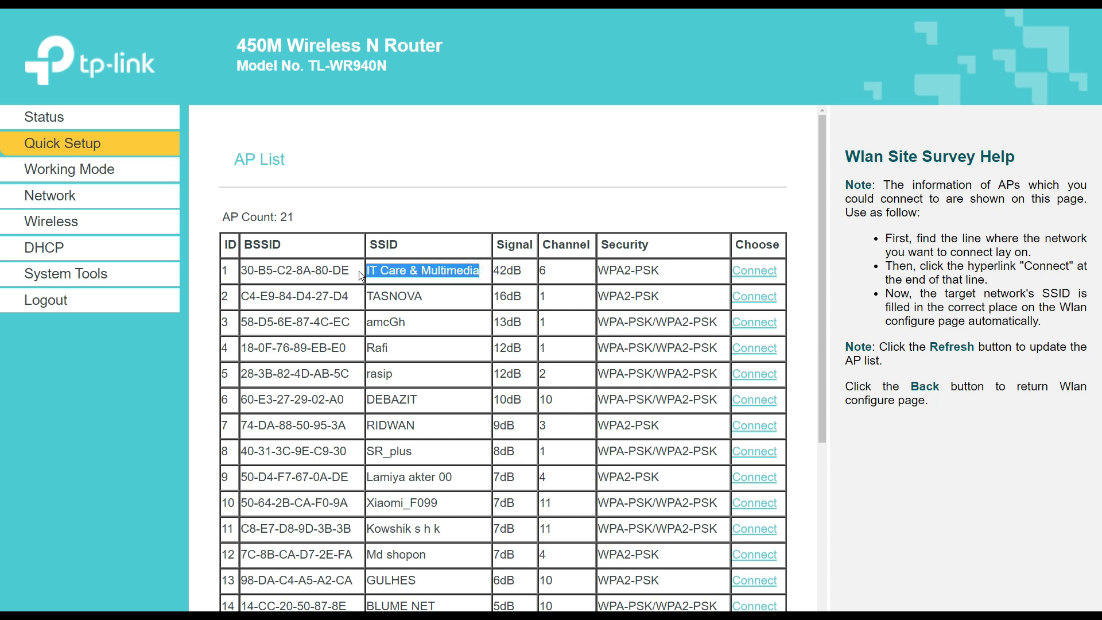
{"action": "left_click", "coordinate": [584, 271]}
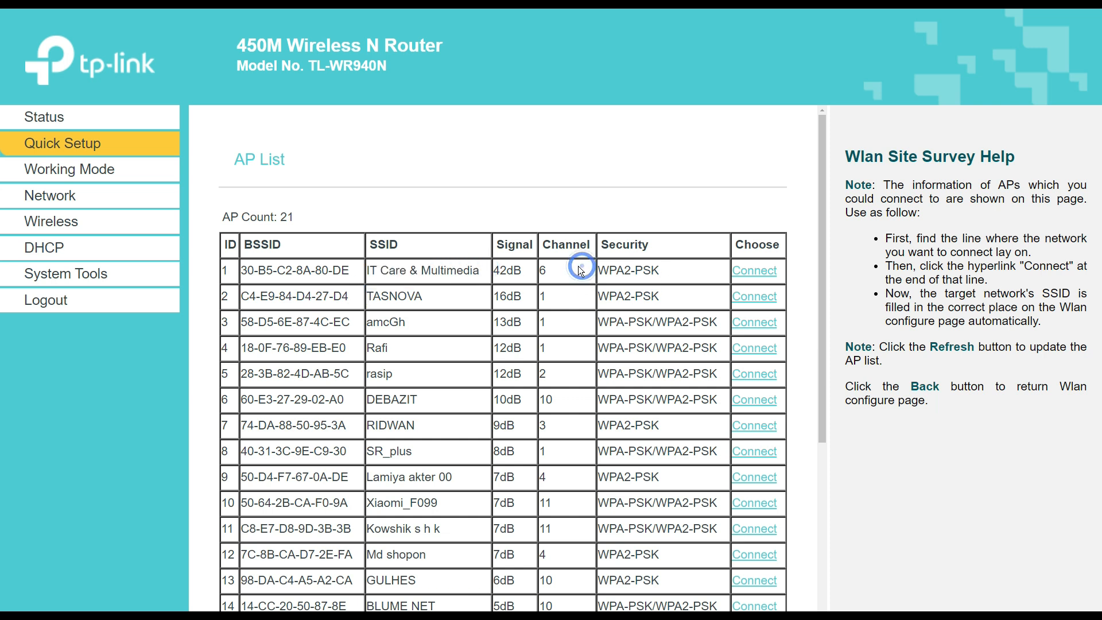
{"action": "left_click", "coordinate": [761, 277]}
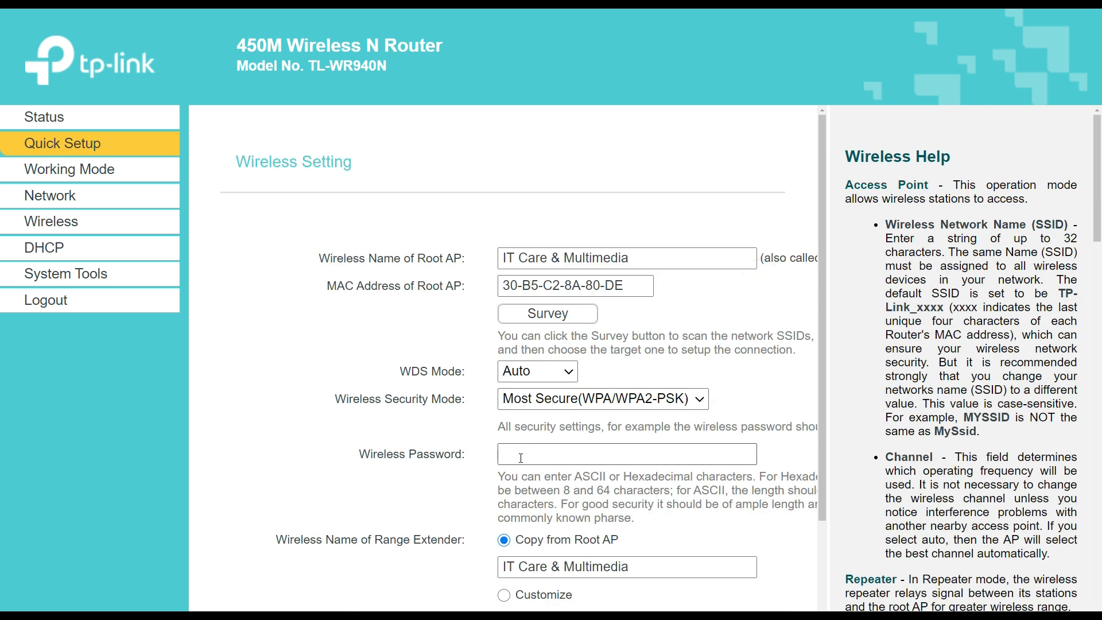
{"action": "scroll", "coordinate": [526, 449], "scroll_direction": "down", "scroll_amount": 1}
{"action": "left_click", "coordinate": [532, 395]}
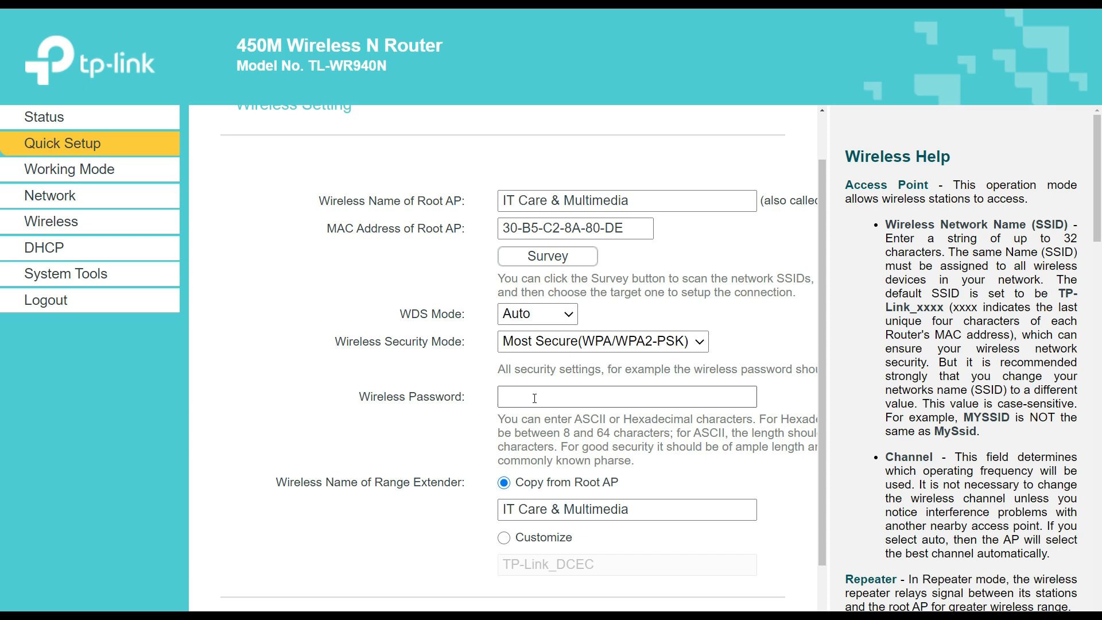
{"action": "left_click", "coordinate": [544, 396]}
{"action": "left_click", "coordinate": [425, 409]}
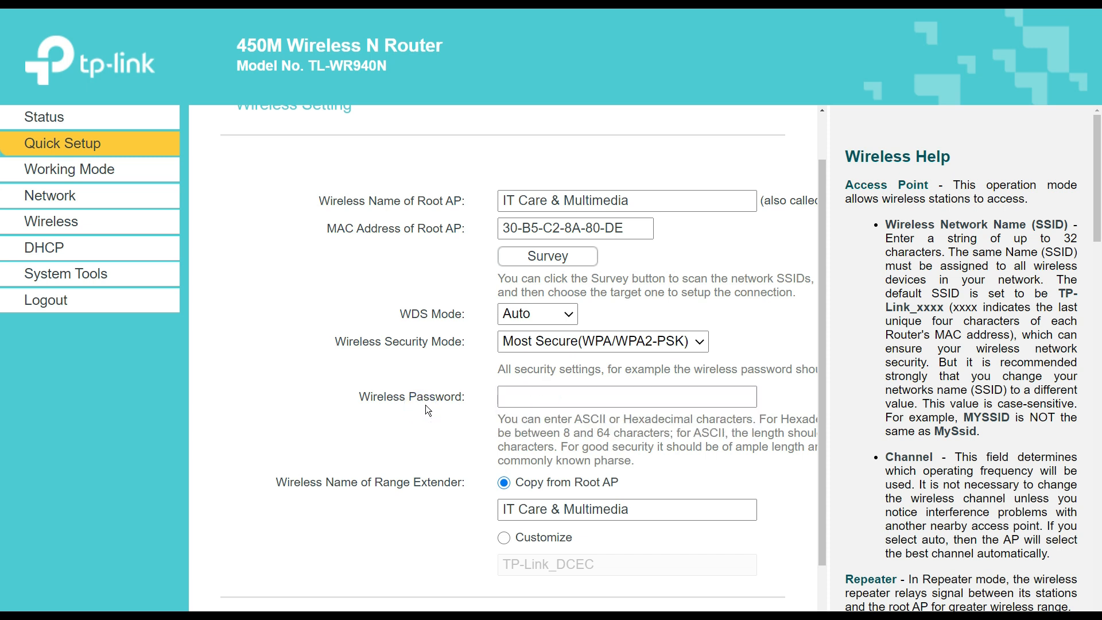
{"action": "scroll", "coordinate": [427, 410], "scroll_direction": "down", "scroll_amount": 1}
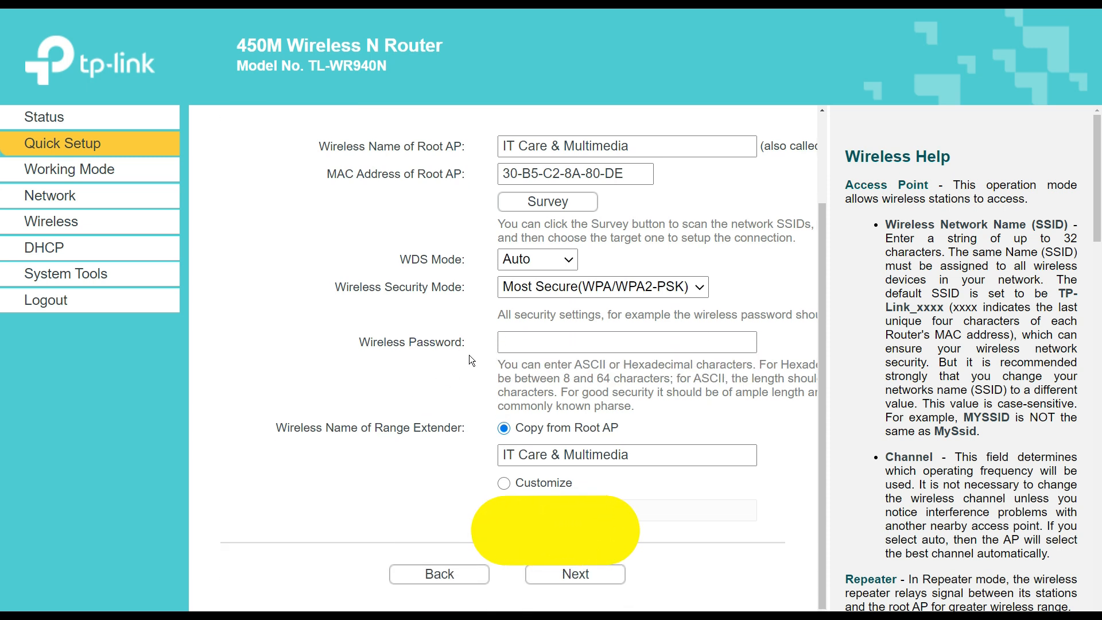
{"action": "left_click", "coordinate": [541, 343]}
{"action": "left_click", "coordinate": [544, 369]}
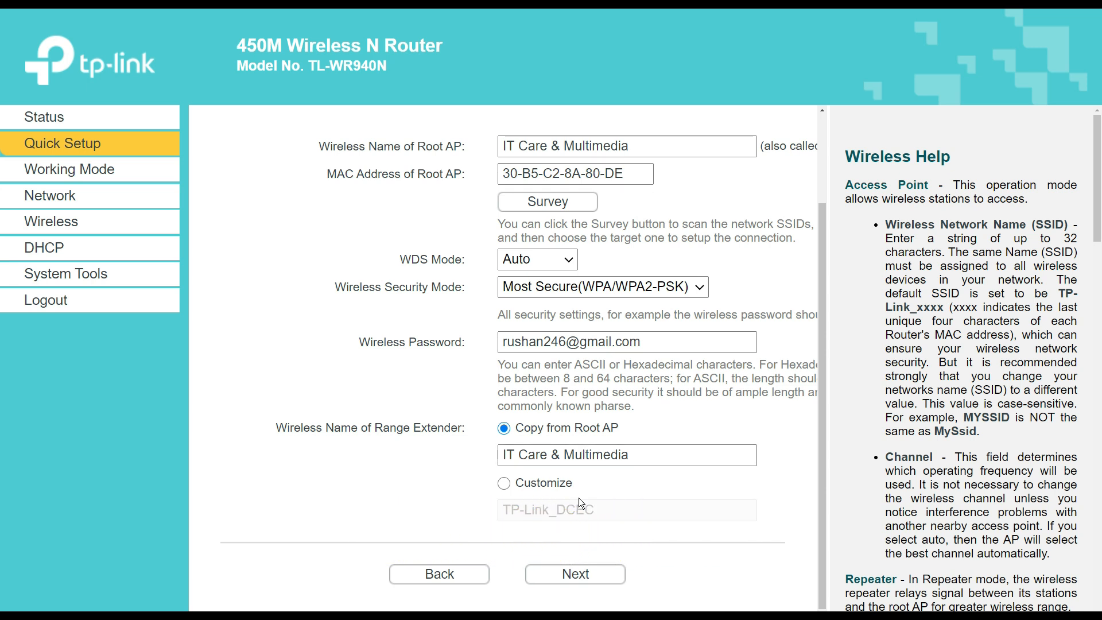
- Give the extender the custom network name 'IT Care Studio' and continue
{"action": "left_click", "coordinate": [505, 485]}
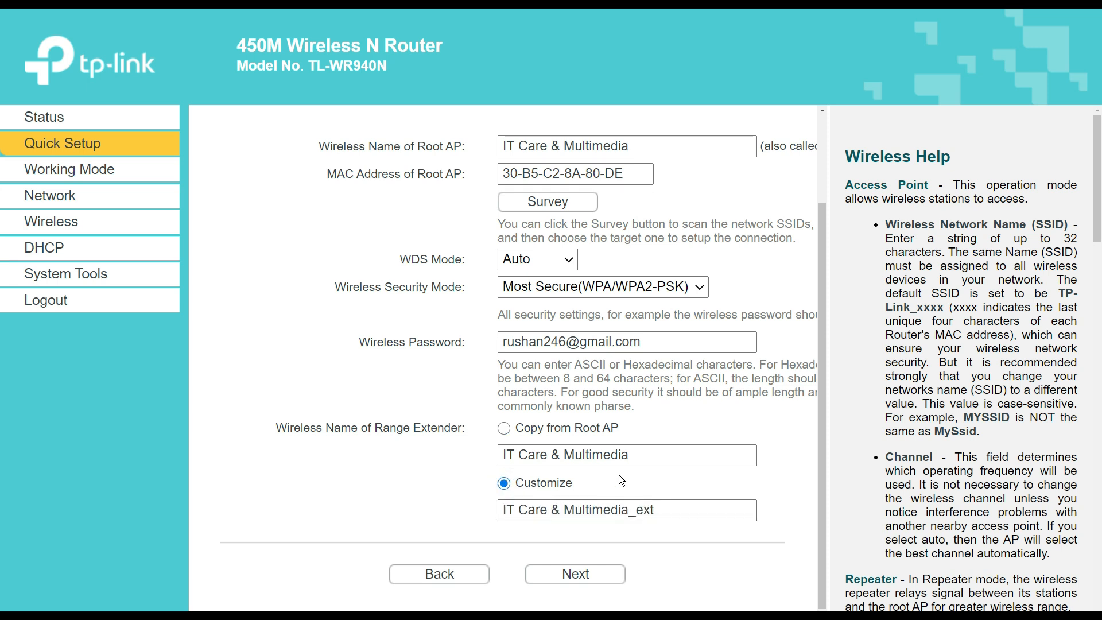
{"action": "left_click", "coordinate": [633, 460]}
{"action": "left_click", "coordinate": [679, 514]}
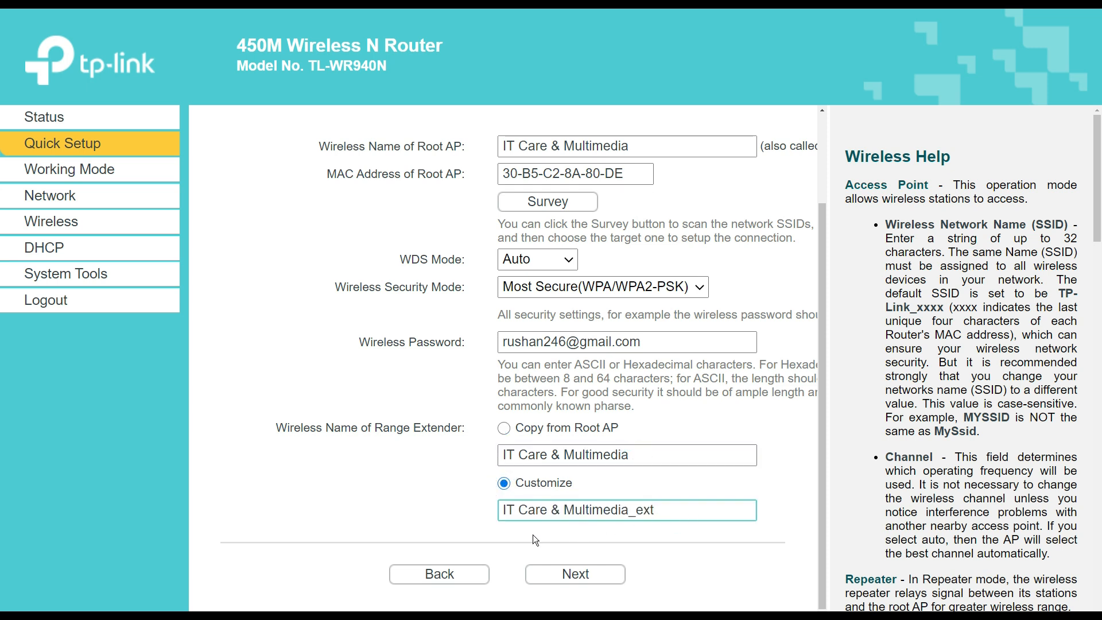
{"action": "left_click_drag", "start_coordinate": [697, 509], "coordinate": [459, 520]}
{"action": "type", "text": "IT Care Studio"}
{"action": "left_click", "coordinate": [707, 545]}
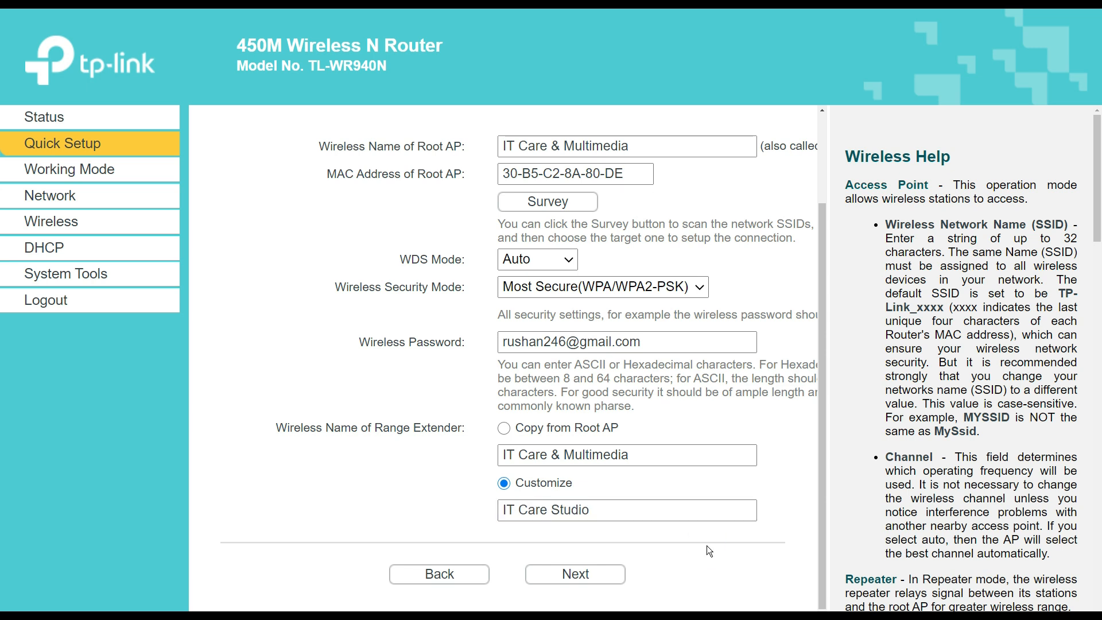
{"action": "left_click", "coordinate": [610, 583]}
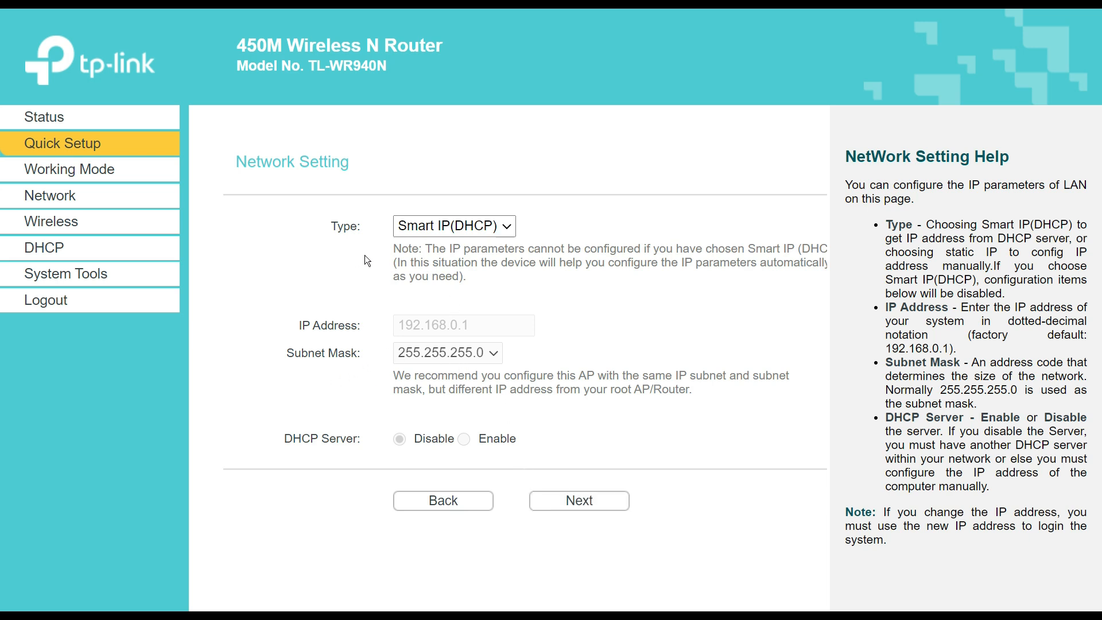
- Keep the LAN type as Smart IP(DHCP) and proceed to Quick Setup - Finish
{"action": "left_click", "coordinate": [454, 220]}
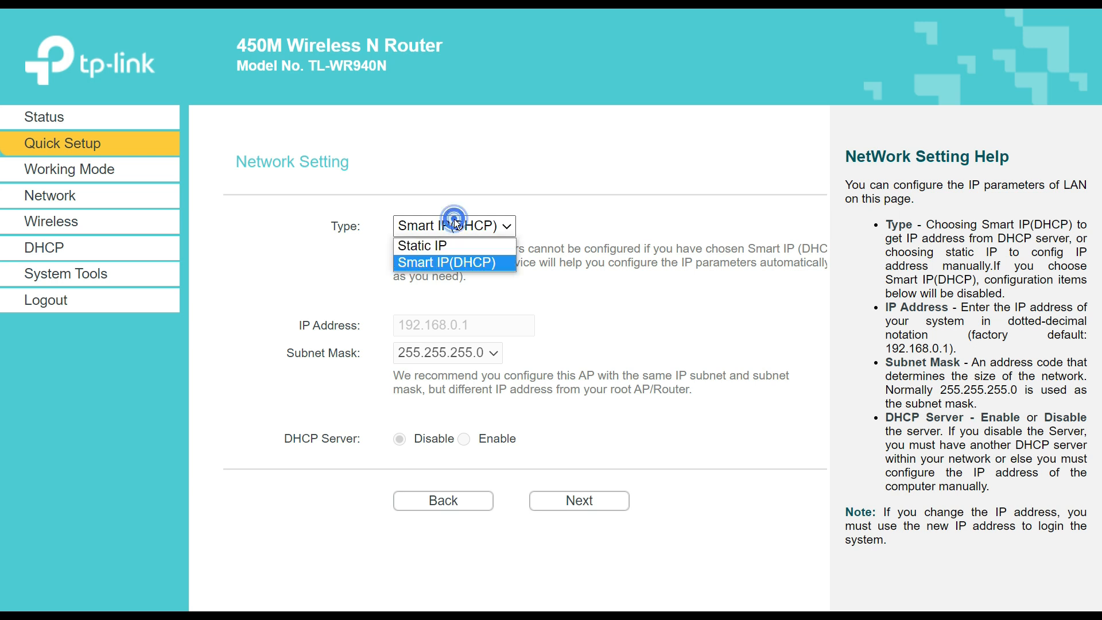
{"action": "left_click", "coordinate": [512, 264]}
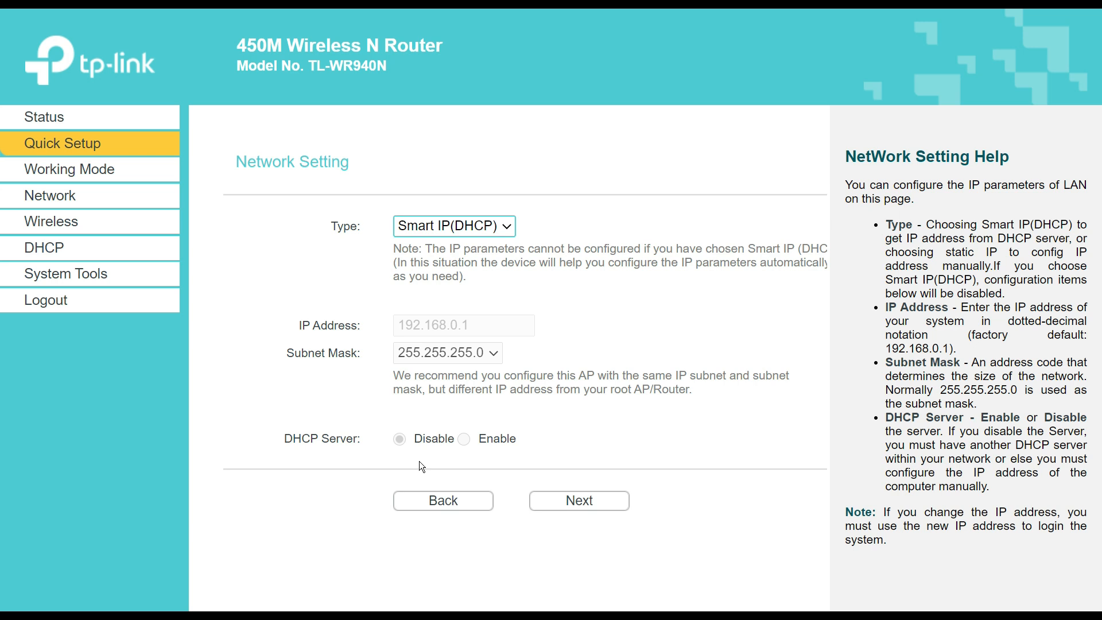
{"action": "left_click", "coordinate": [584, 500]}
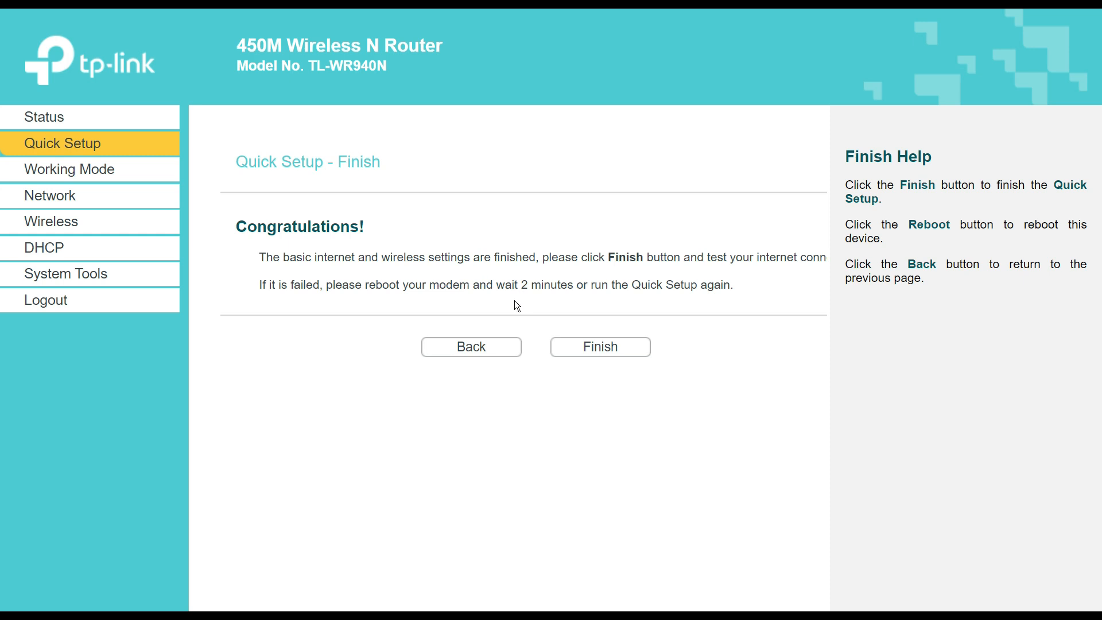
- Finish quick setup, check DHCP and Status, and make the PC discoverable on the network
{"action": "left_click", "coordinate": [579, 349]}
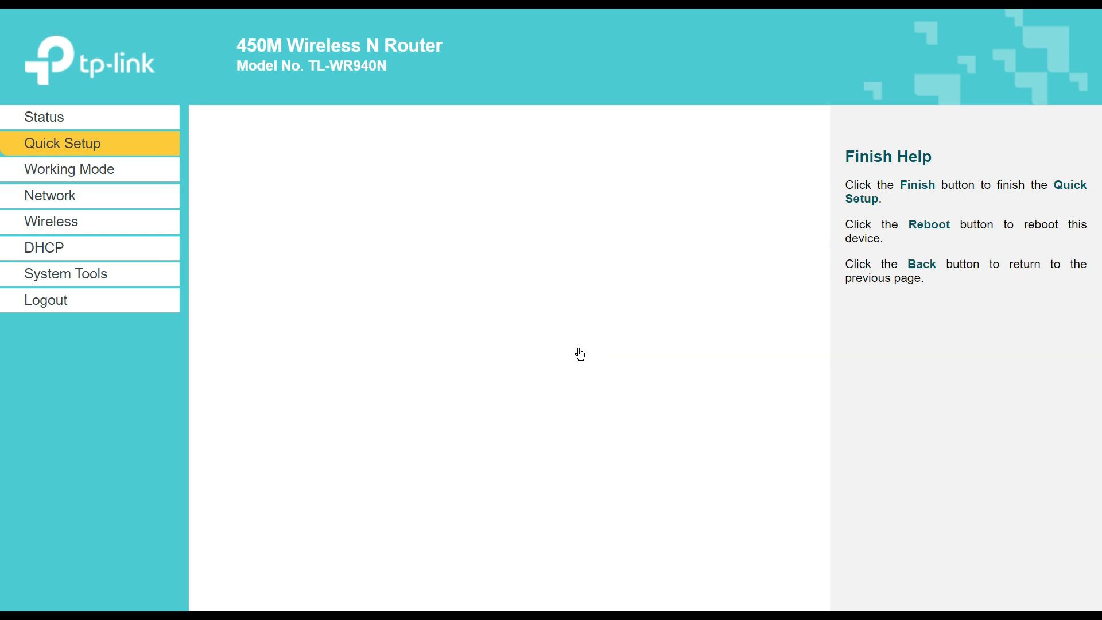
{"action": "left_click", "coordinate": [46, 249]}
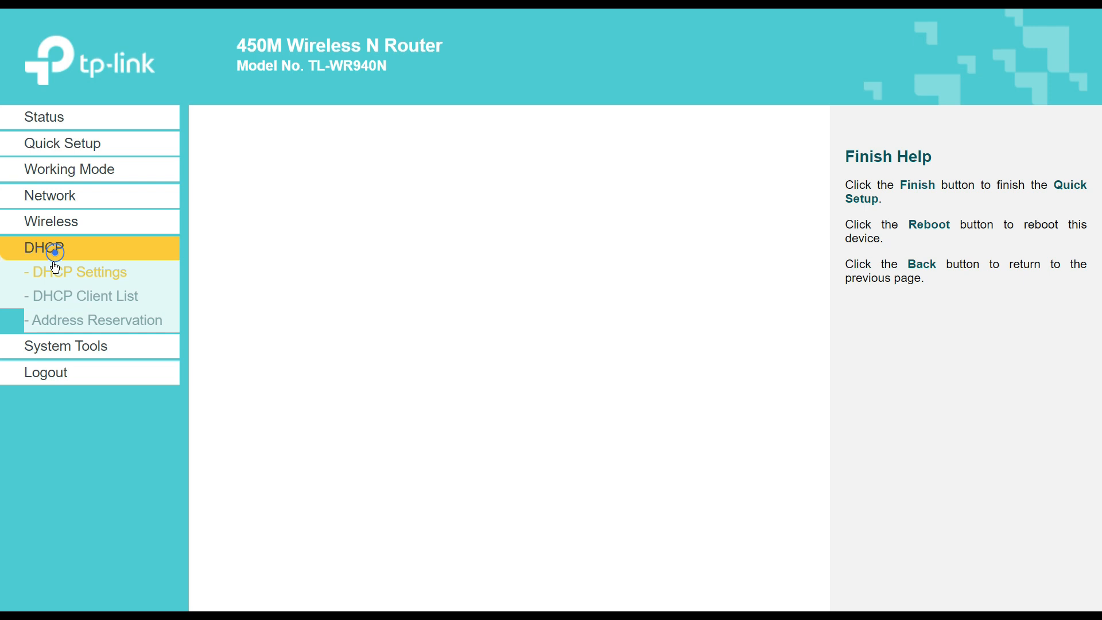
{"action": "left_click", "coordinate": [59, 143]}
{"action": "left_click", "coordinate": [57, 122]}
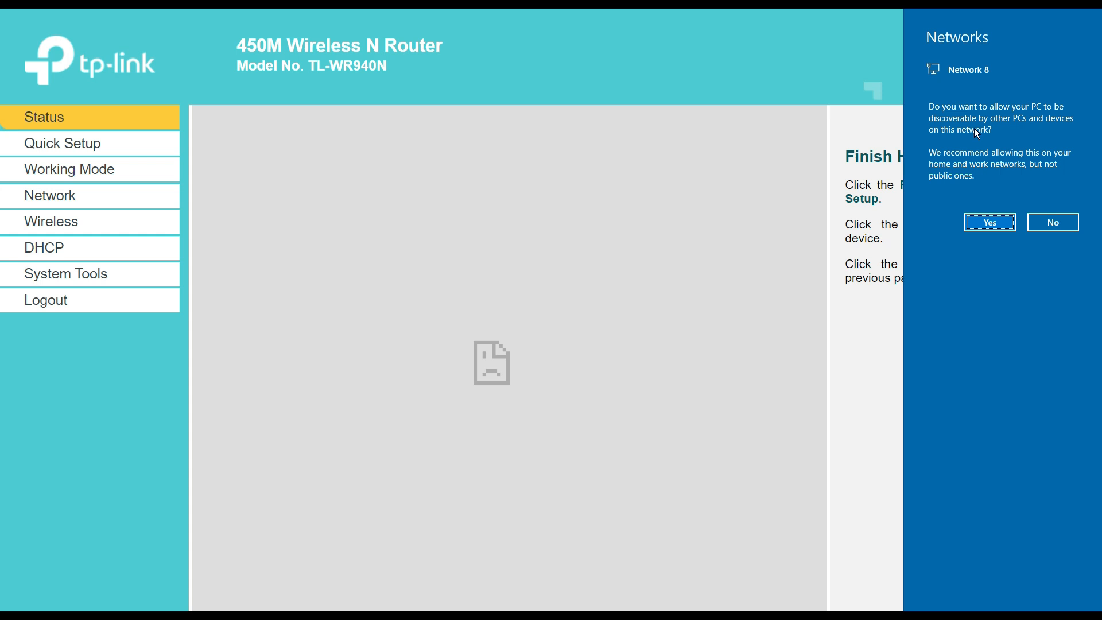
{"action": "left_click", "coordinate": [991, 222]}
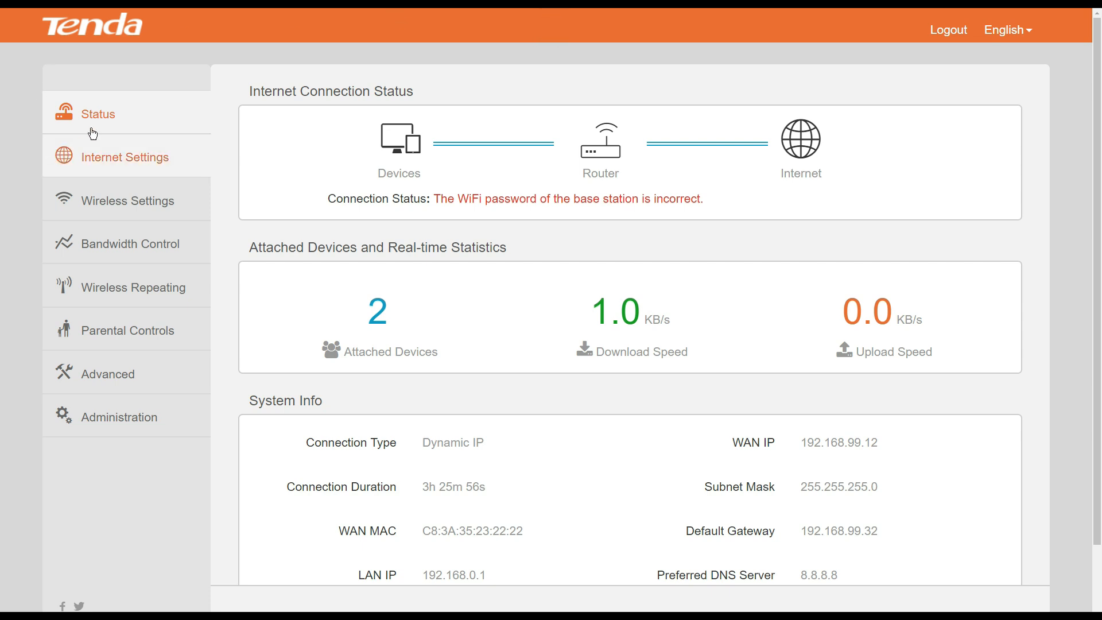
- Switch Tenda repeating to Universal Repeater and pick windy from the rescanned networks
{"action": "left_click", "coordinate": [117, 299]}
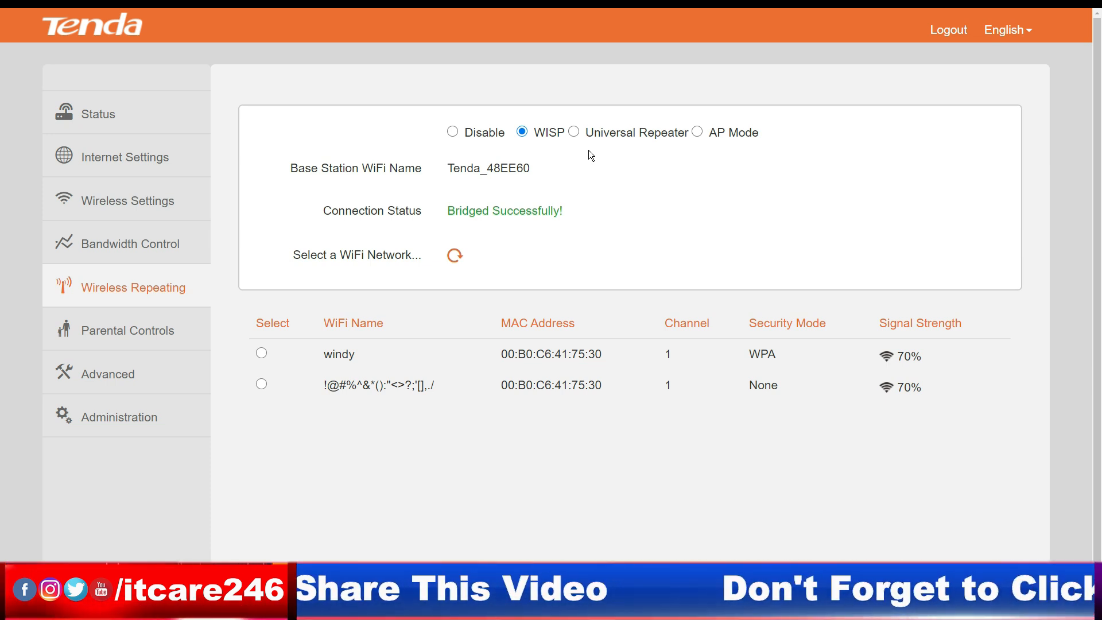
{"action": "left_click", "coordinate": [577, 129]}
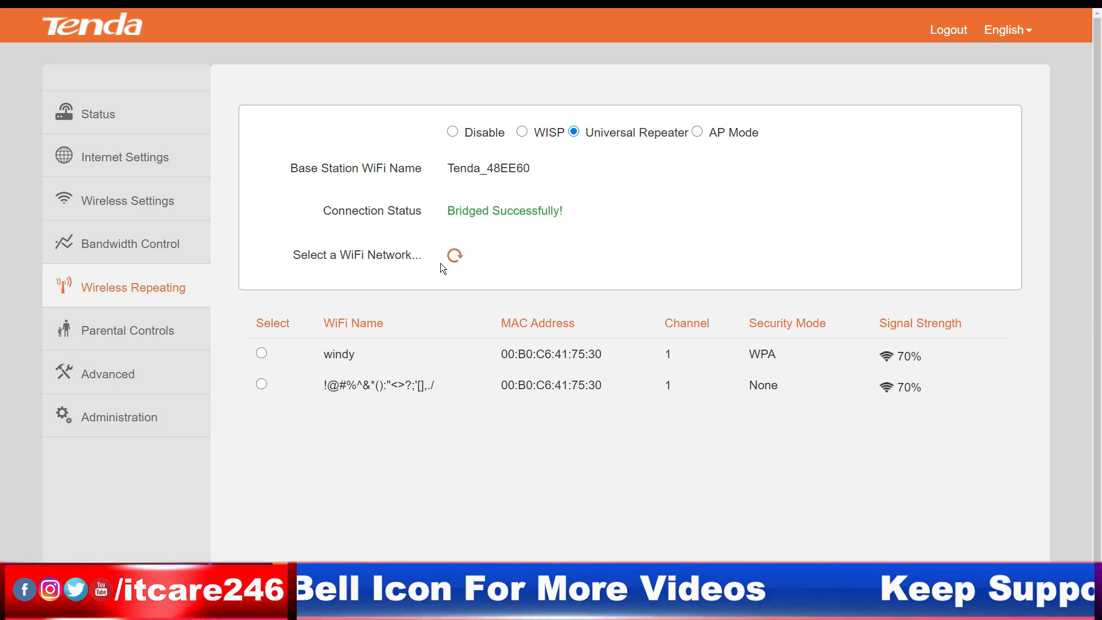
{"action": "left_click", "coordinate": [454, 255]}
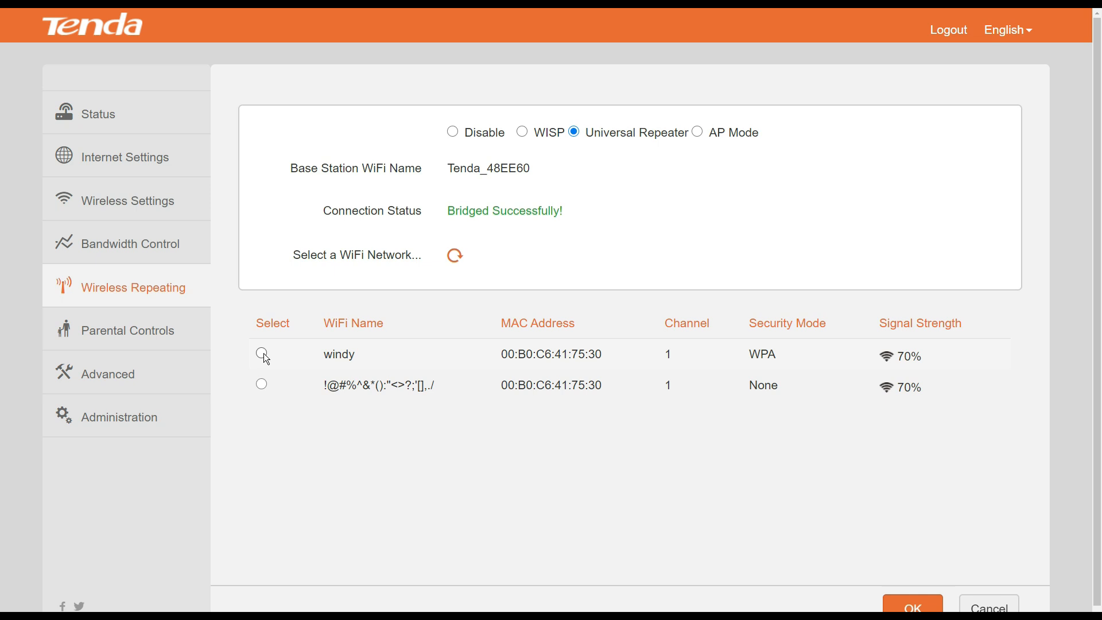
{"action": "left_click", "coordinate": [262, 353]}
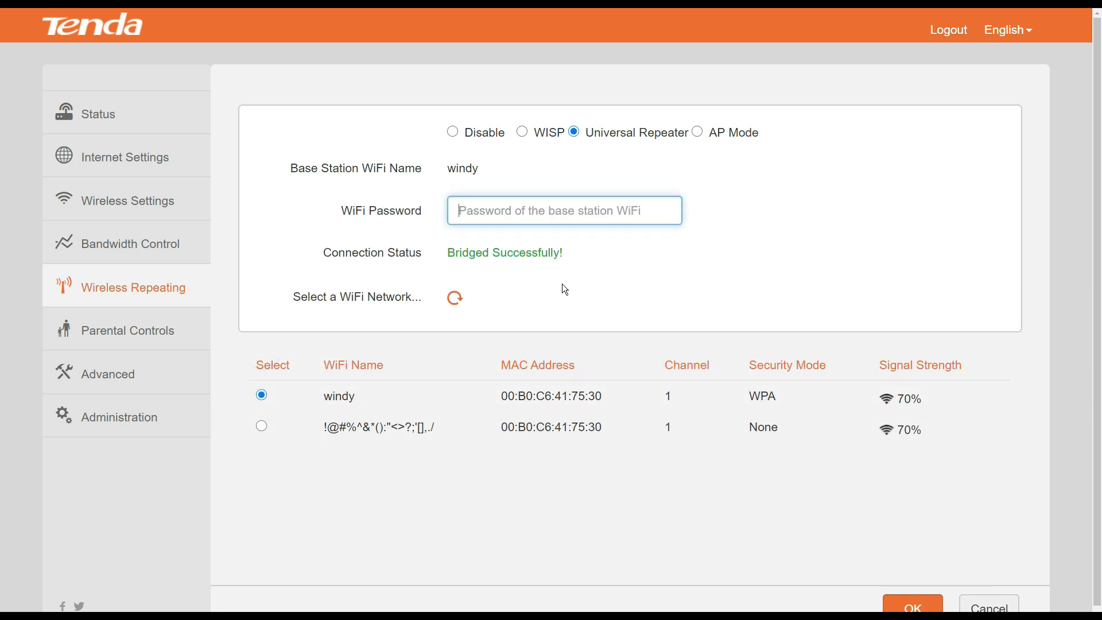
- Enter windy's WiFi password and save the Universal Repeater settings
{"action": "left_click", "coordinate": [503, 207]}
{"action": "left_click", "coordinate": [505, 211]}
{"action": "left_click", "coordinate": [871, 539]}
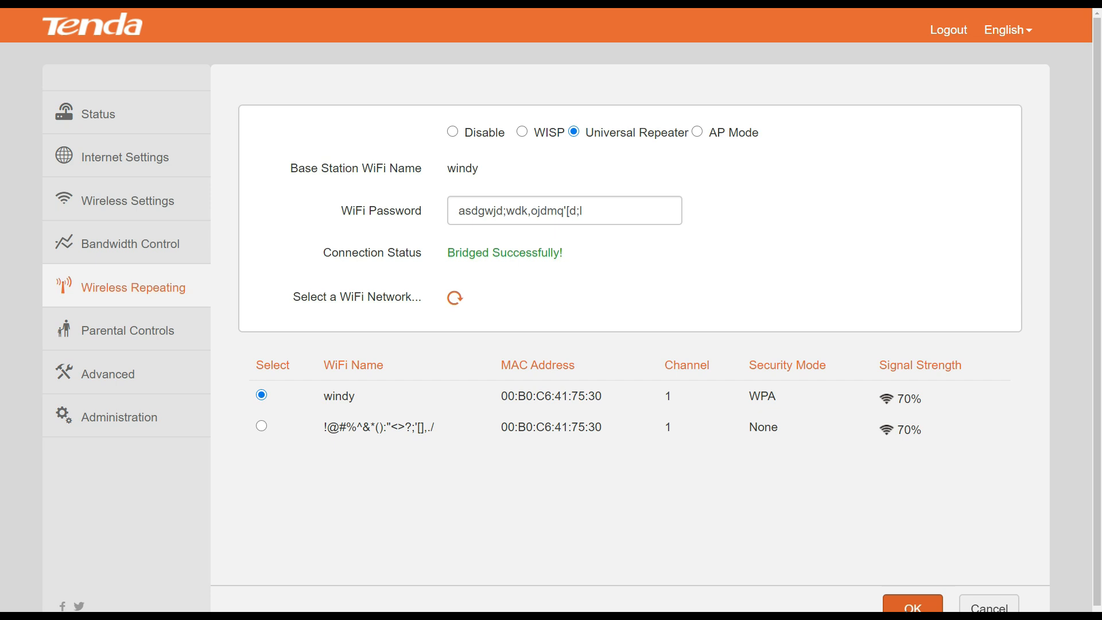
{"action": "left_click", "coordinate": [907, 610]}
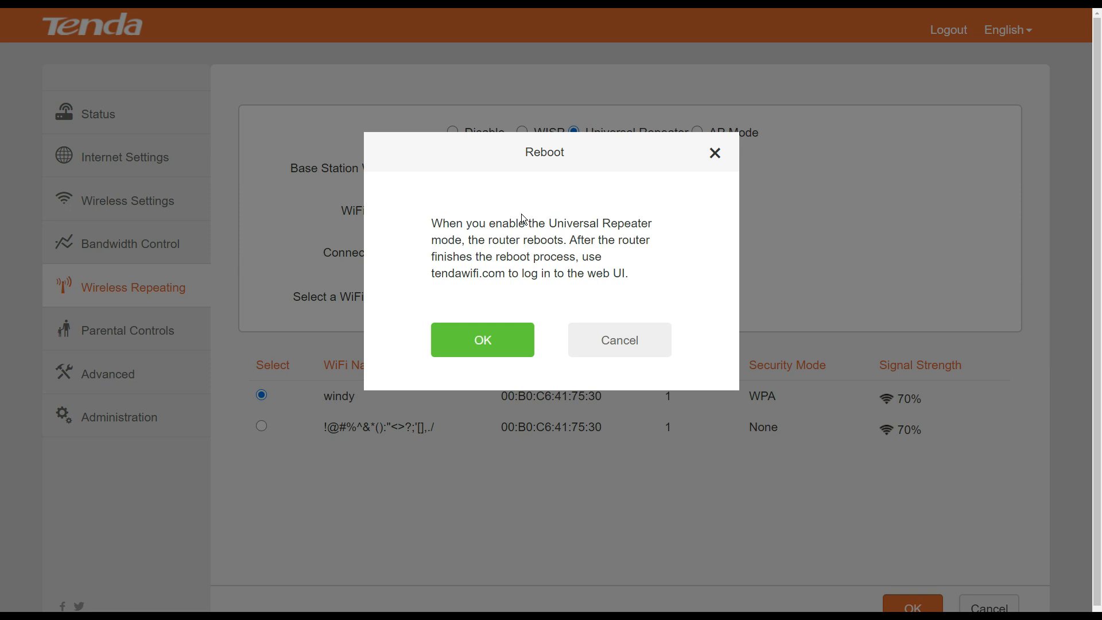
- Confirm the Tenda reboot dialog so repeater mode takes effect
{"action": "left_click", "coordinate": [479, 343]}
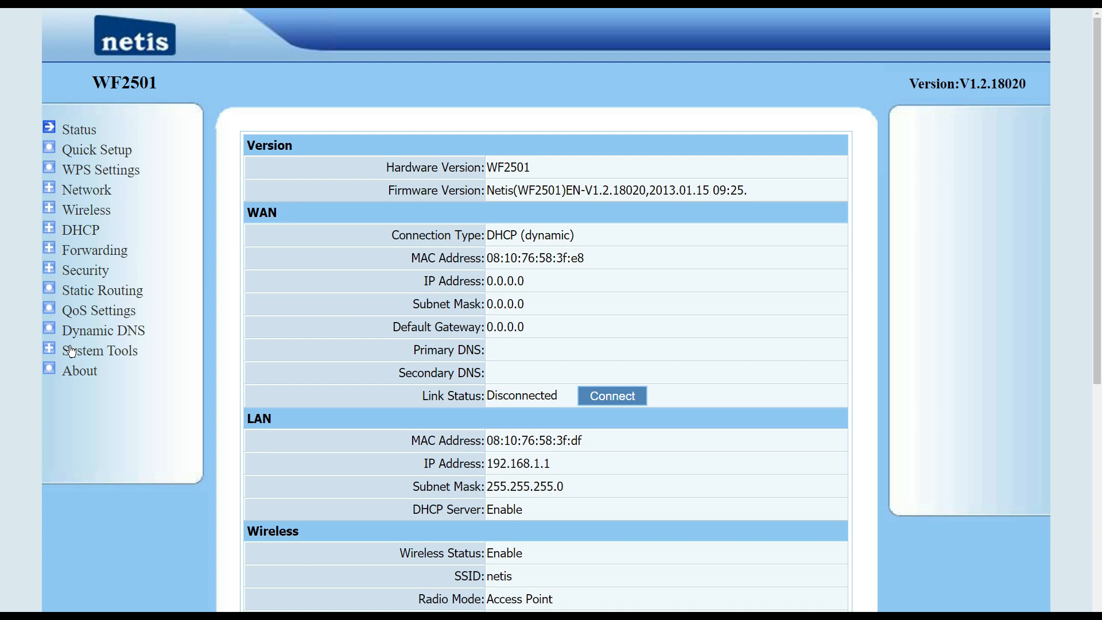
- Open the netis Wireless > WDS Settings page and run AP Scan, retrying after the 404 popup
{"action": "left_click", "coordinate": [91, 210]}
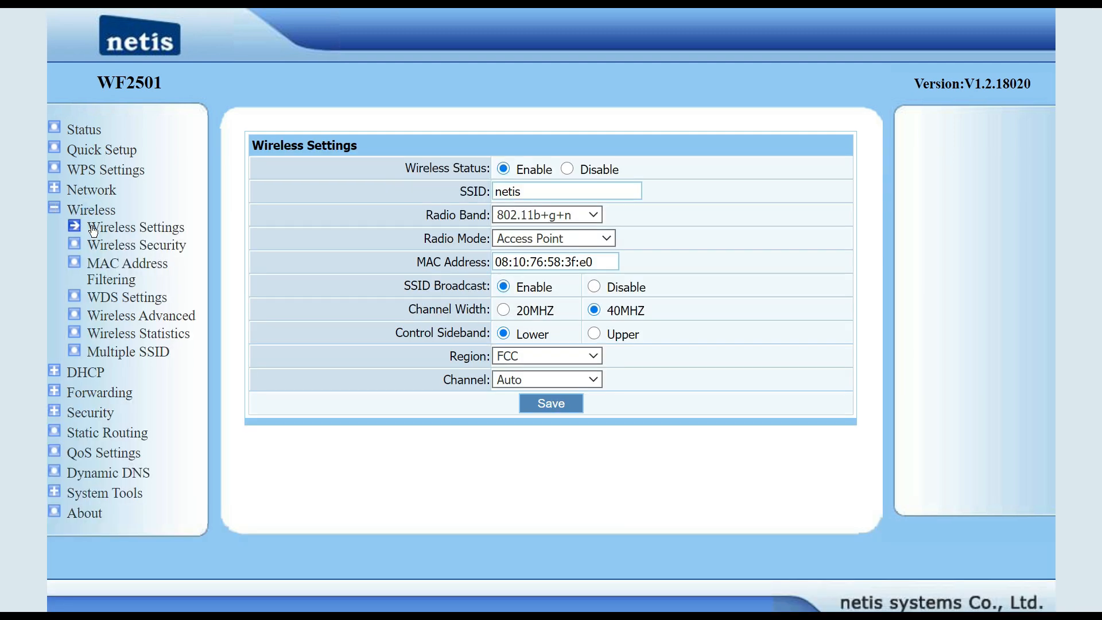
{"action": "left_click", "coordinate": [116, 298]}
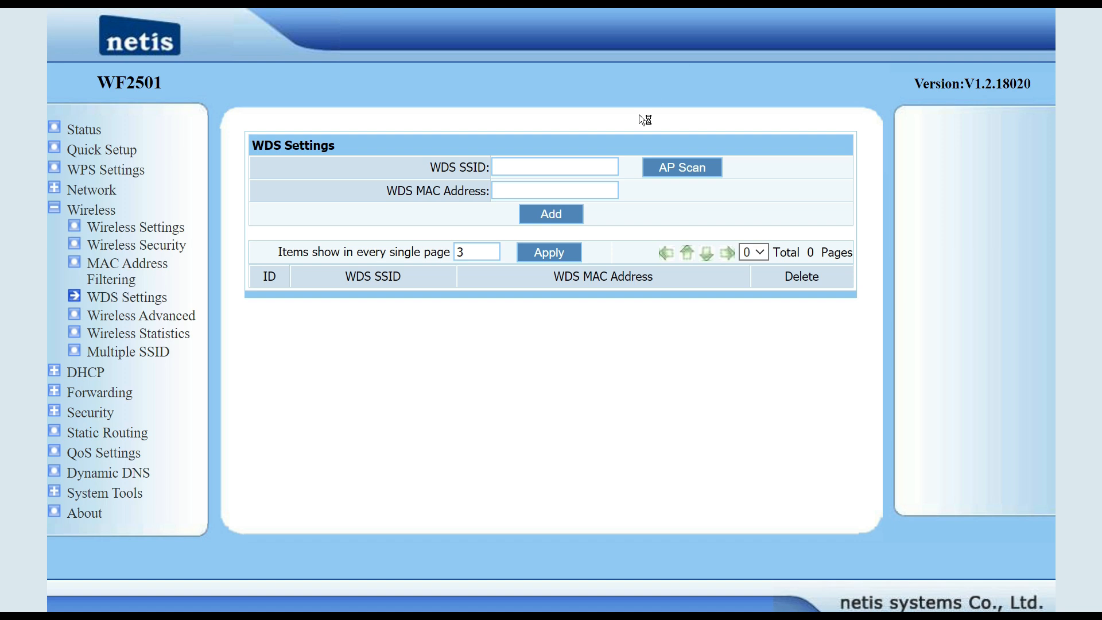
{"action": "left_click", "coordinate": [652, 171]}
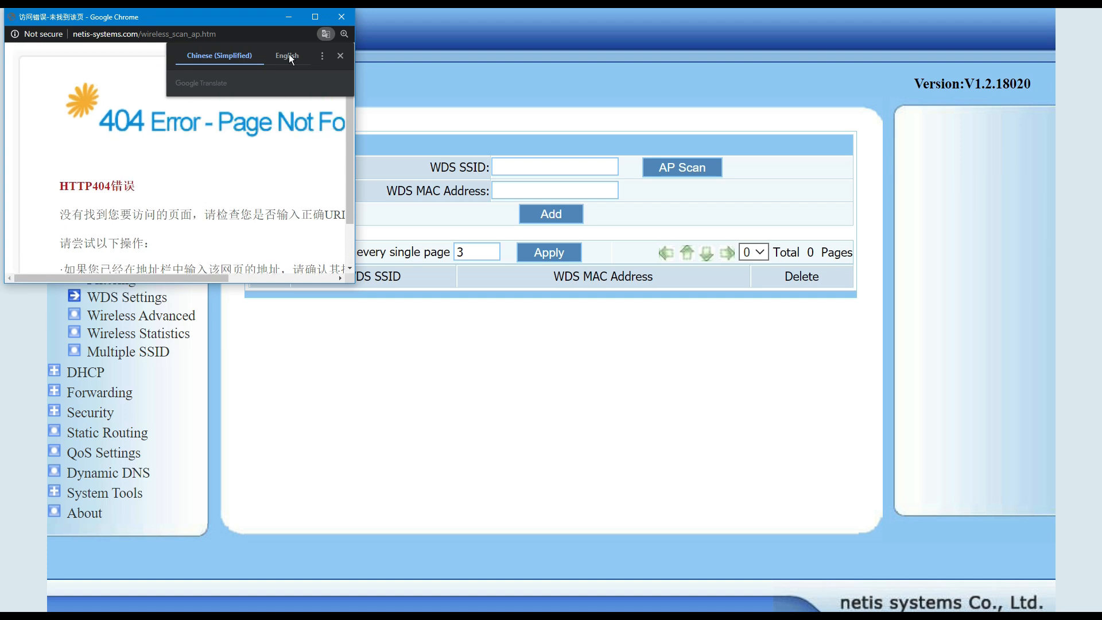
{"action": "left_click", "coordinate": [342, 17]}
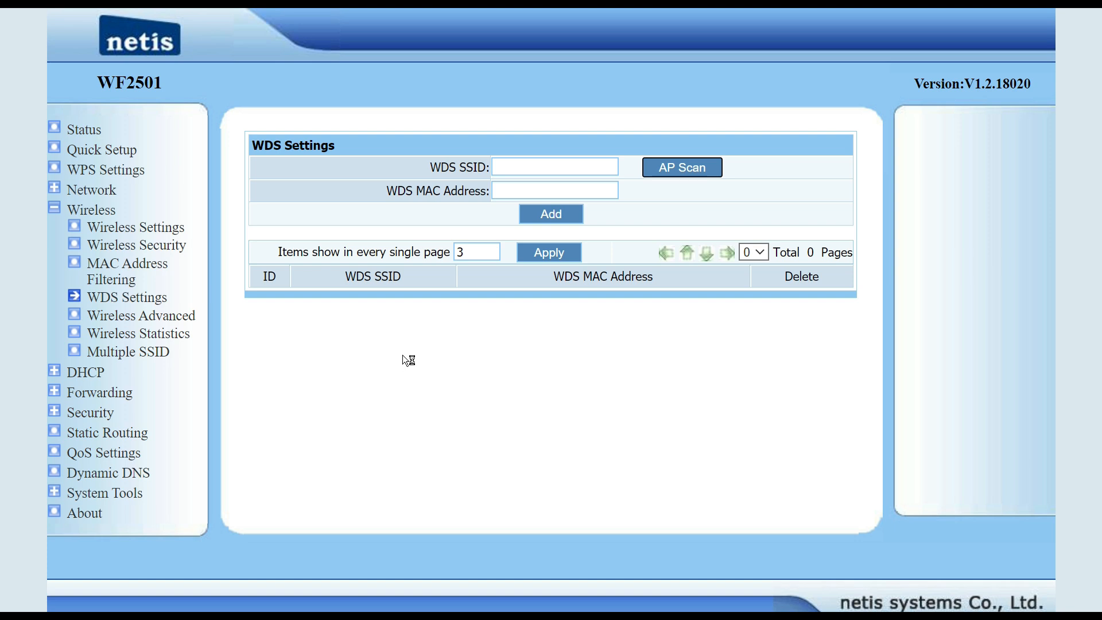
{"action": "left_click", "coordinate": [666, 172]}
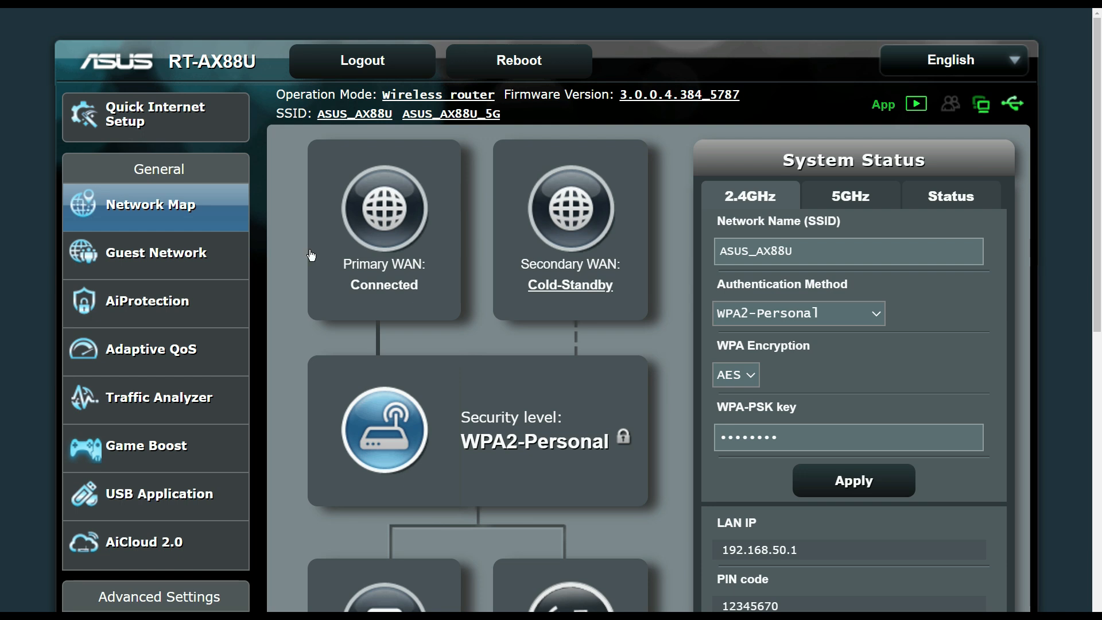
- Go to the ASUS Advanced Settings Wireless section and switch to its WDS tab
{"action": "scroll", "coordinate": [215, 360], "scroll_direction": "down", "scroll_amount": 3}
{"action": "scroll", "coordinate": [215, 360], "scroll_direction": "down", "scroll_amount": 2}
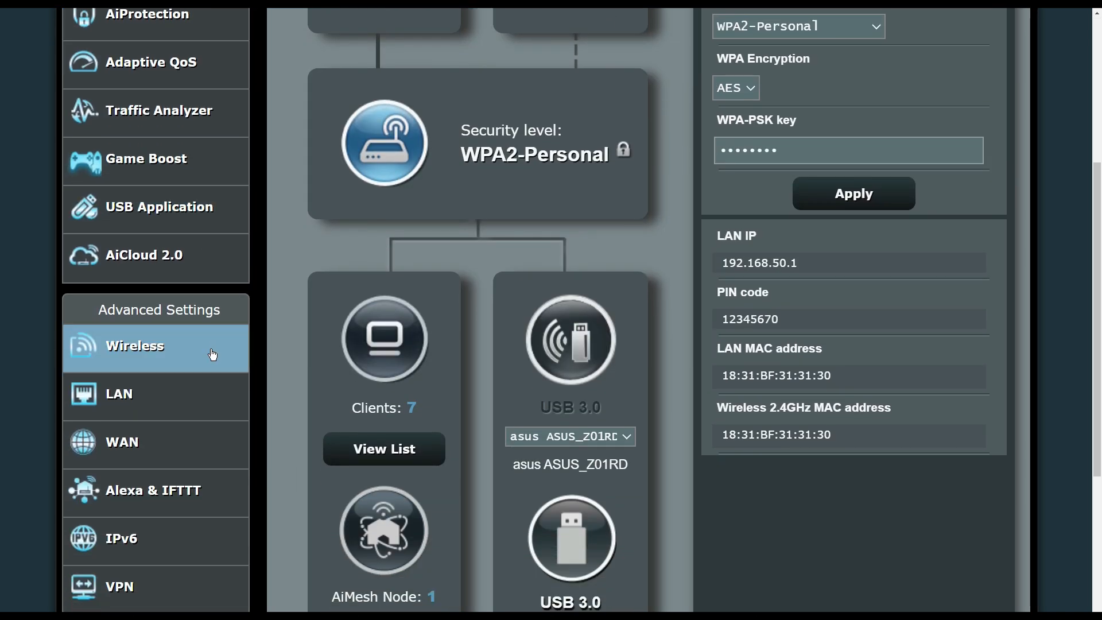
{"action": "left_click", "coordinate": [140, 358]}
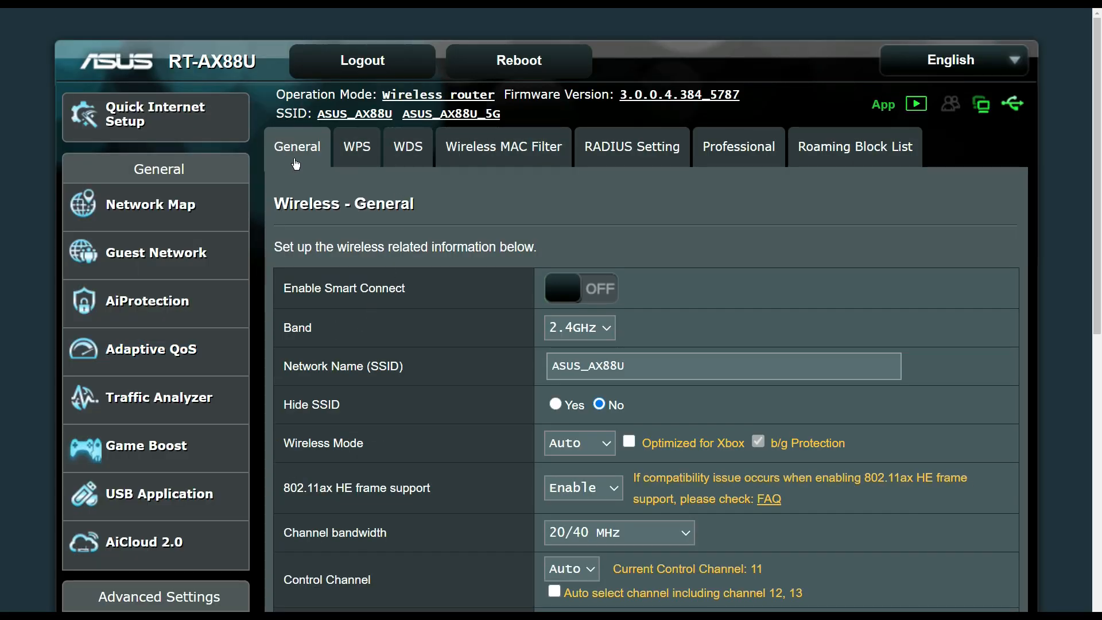
{"action": "left_click", "coordinate": [408, 165]}
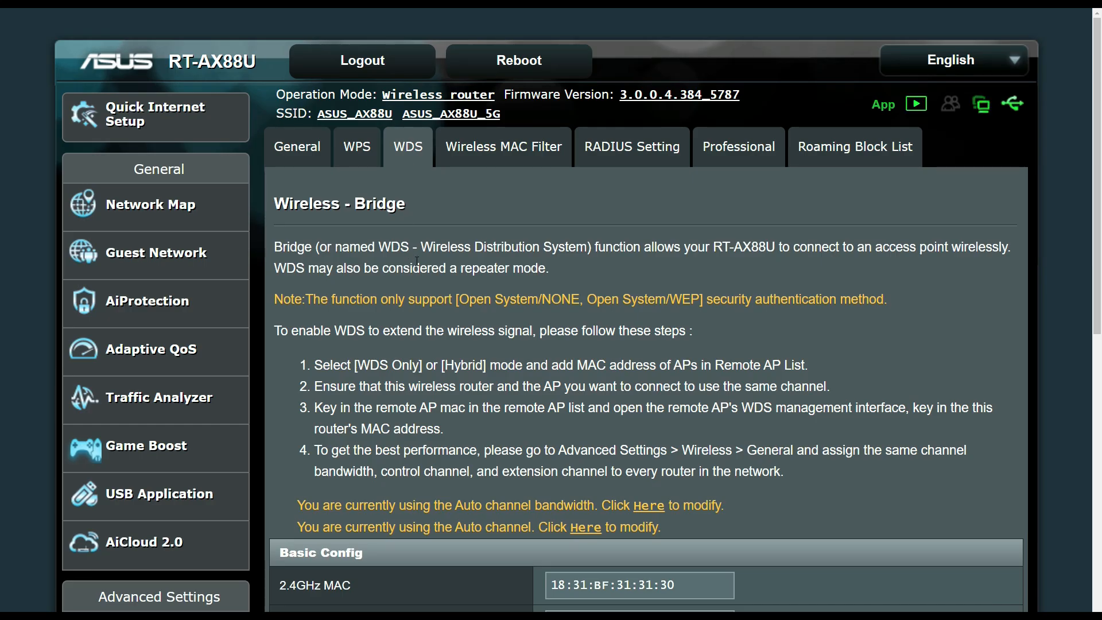
- Apply the WDS settings with band 2.4GHz, AP Mode AP Only and an empty Remote AP List
{"action": "scroll", "coordinate": [417, 262], "scroll_direction": "down", "scroll_amount": 3}
{"action": "scroll", "coordinate": [453, 303], "scroll_direction": "up", "scroll_amount": 2}
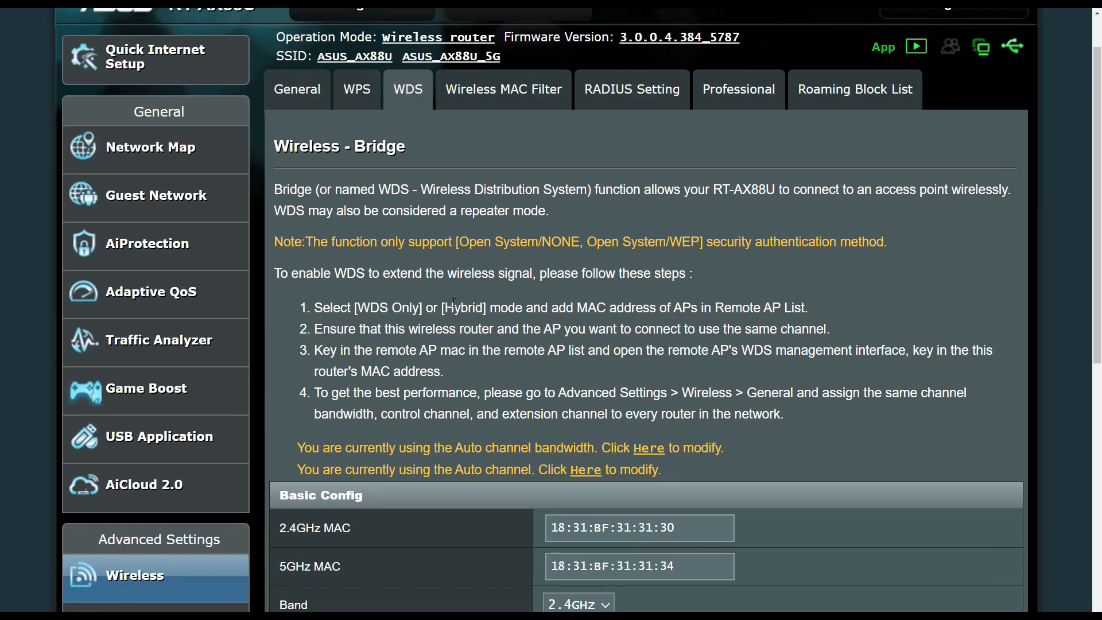
{"action": "scroll", "coordinate": [453, 302], "scroll_direction": "down", "scroll_amount": 4}
{"action": "scroll", "coordinate": [529, 478], "scroll_direction": "down", "scroll_amount": 1}
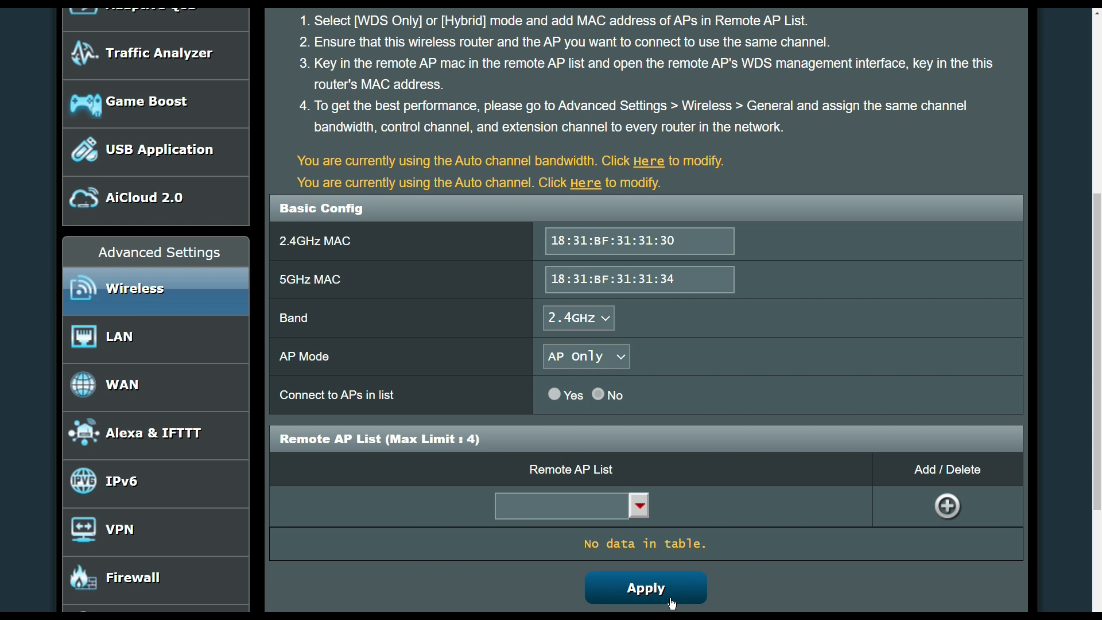
{"action": "left_click", "coordinate": [646, 588]}
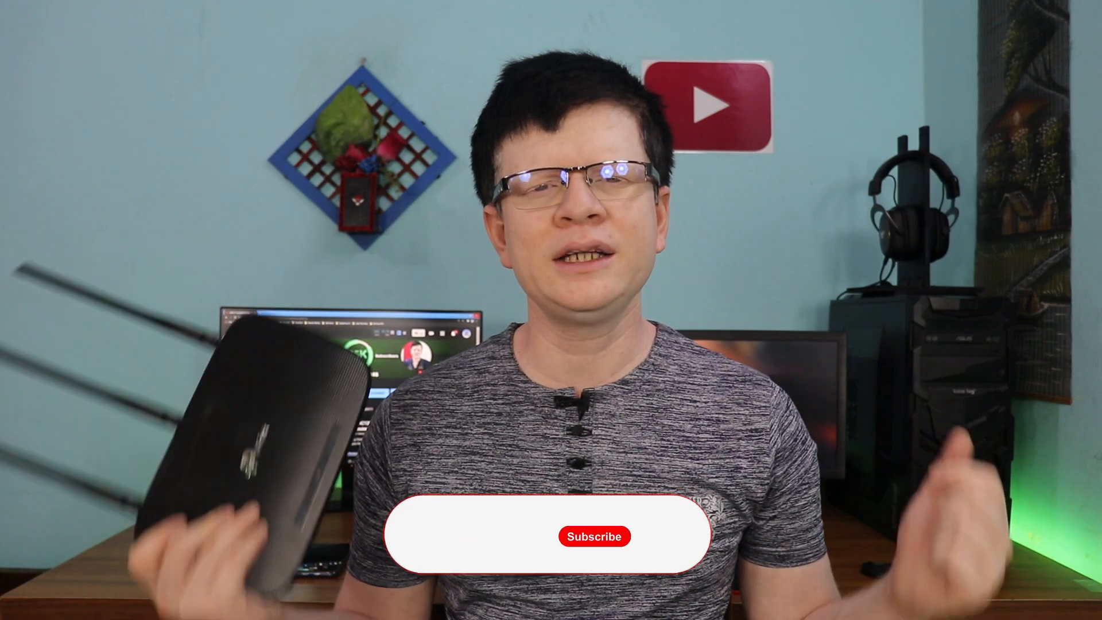